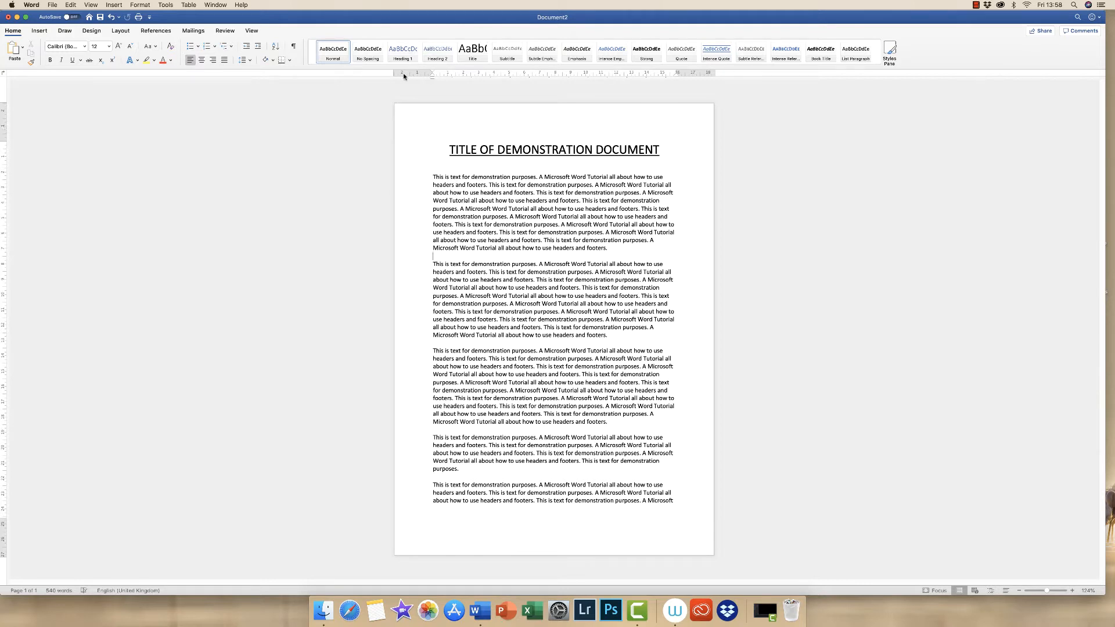
double_click(532, 118)
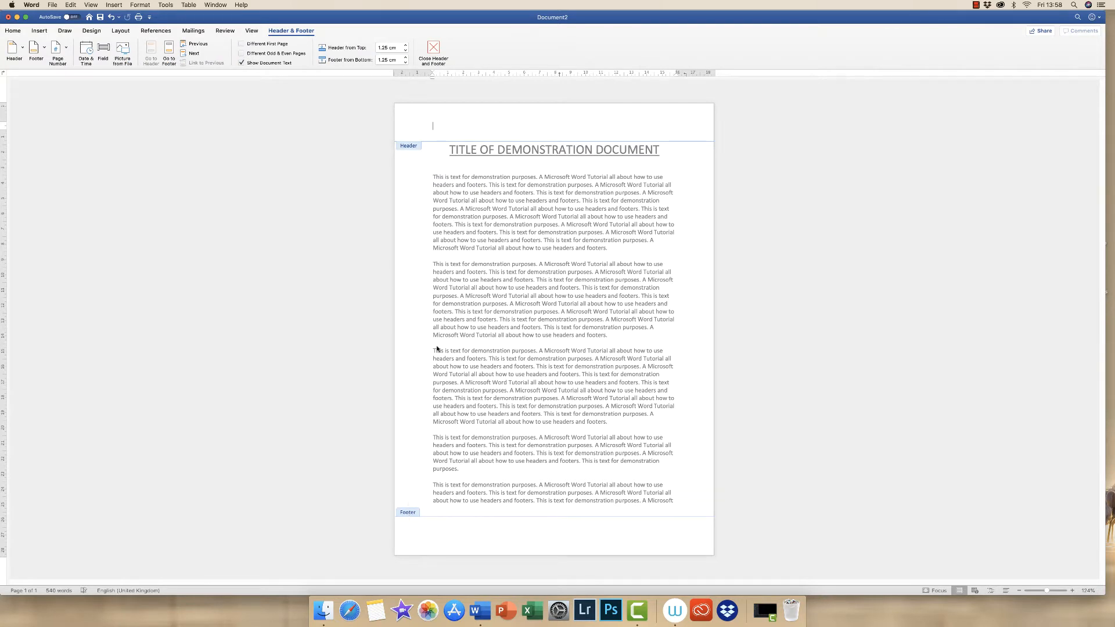
double_click(498, 286)
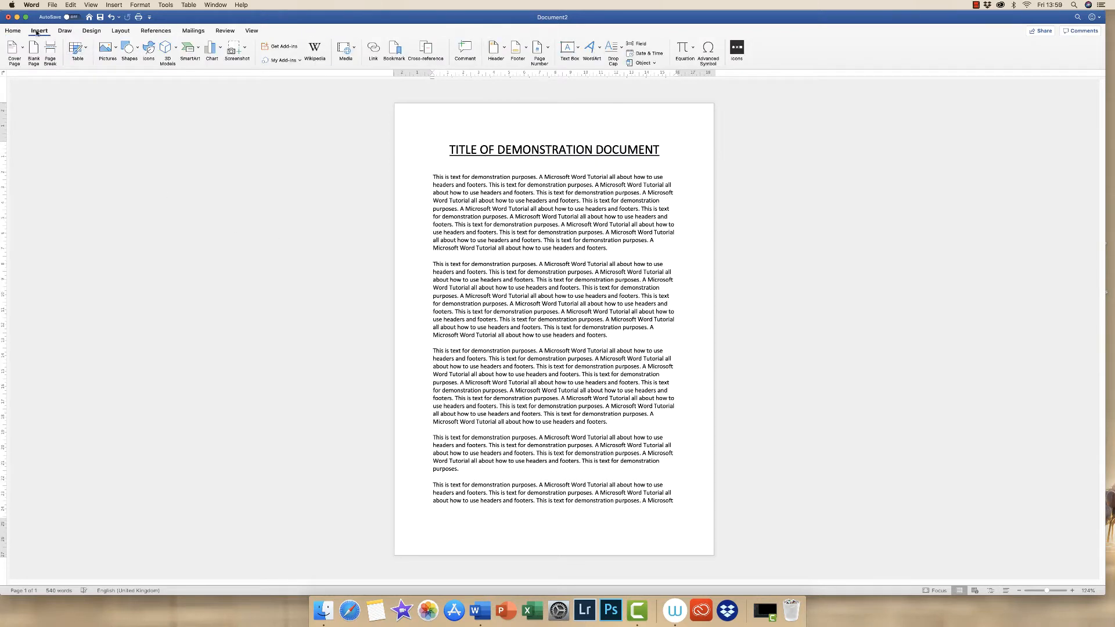
left_click(504, 51)
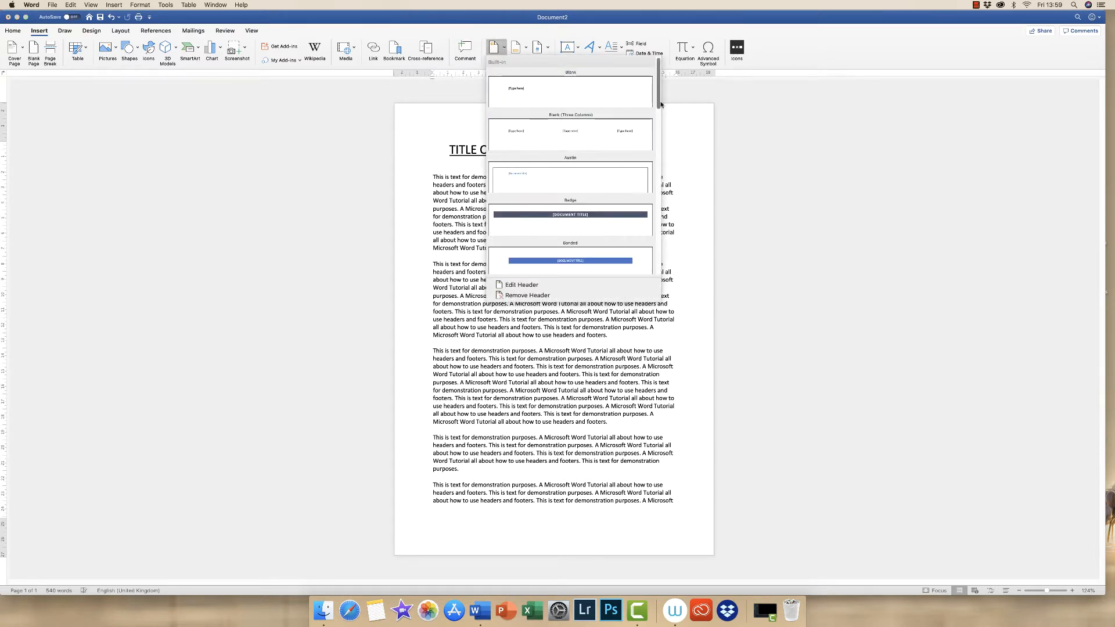
mouse_move(659, 106)
left_mouse_down()
mouse_move(665, 273)
mouse_move(653, 99)
left_mouse_up()
left_click(504, 51)
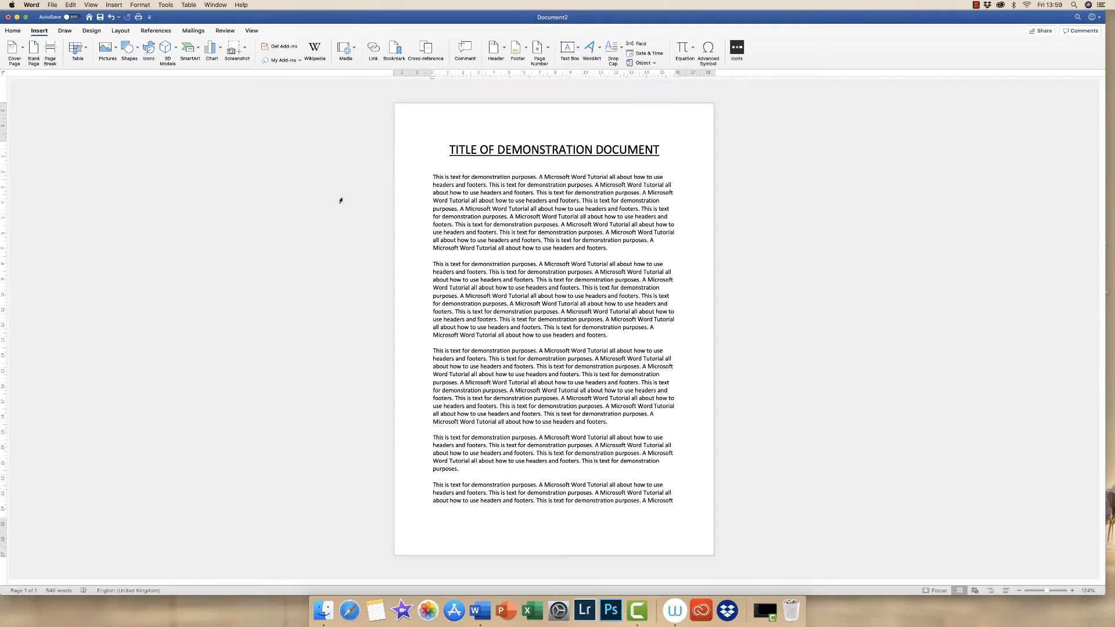
Step: Insert the built-in Blank header with the text "Date" and return to the document body
double_click(510, 122)
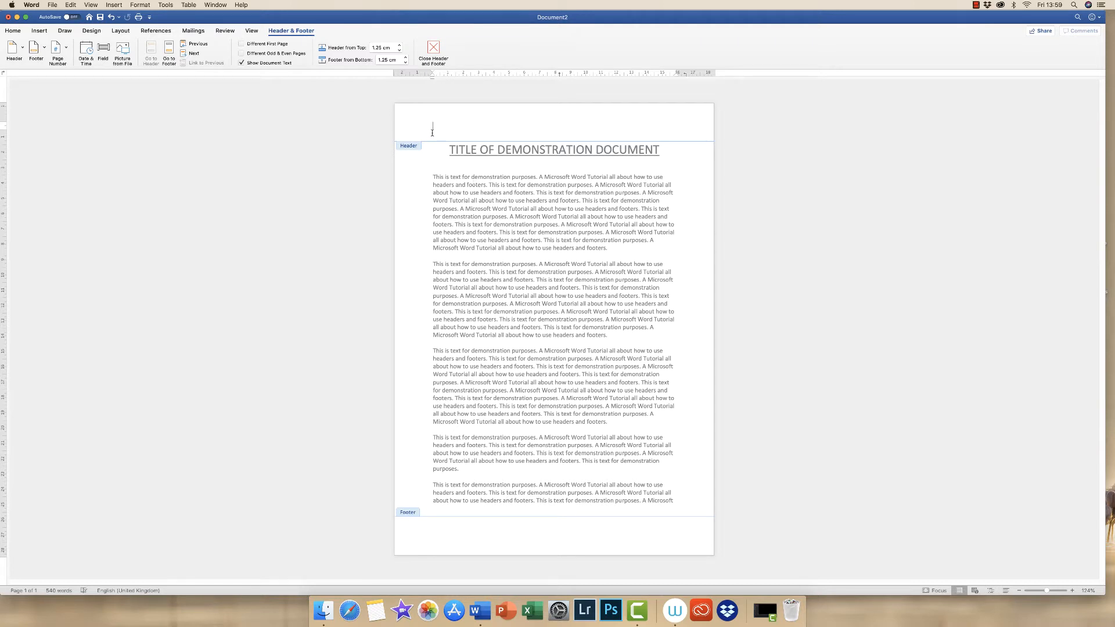
left_click(22, 50)
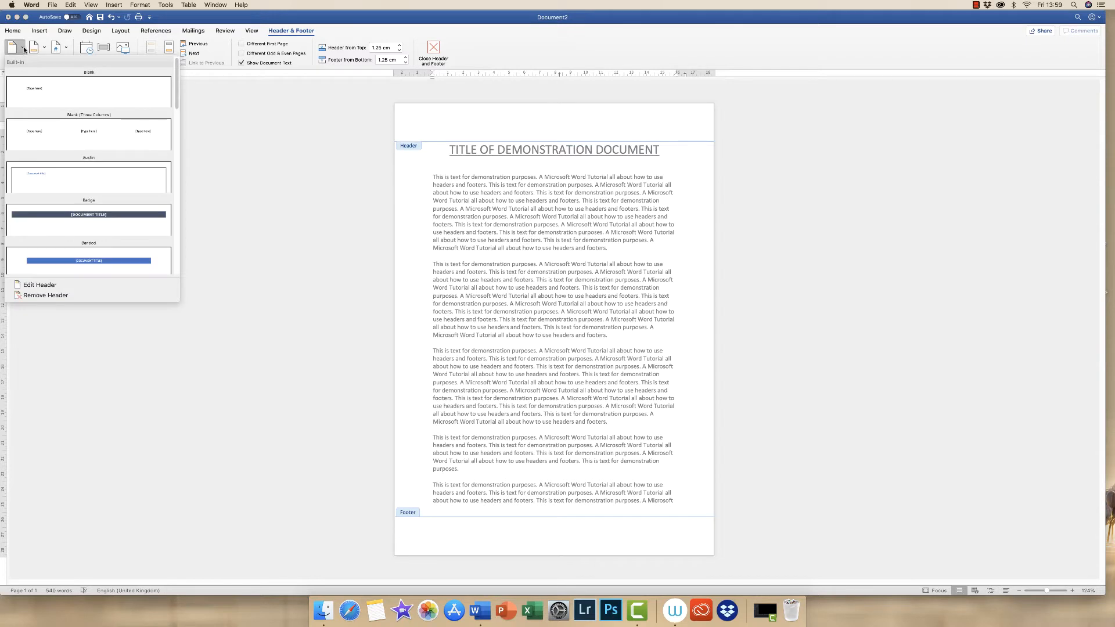
left_click(33, 92)
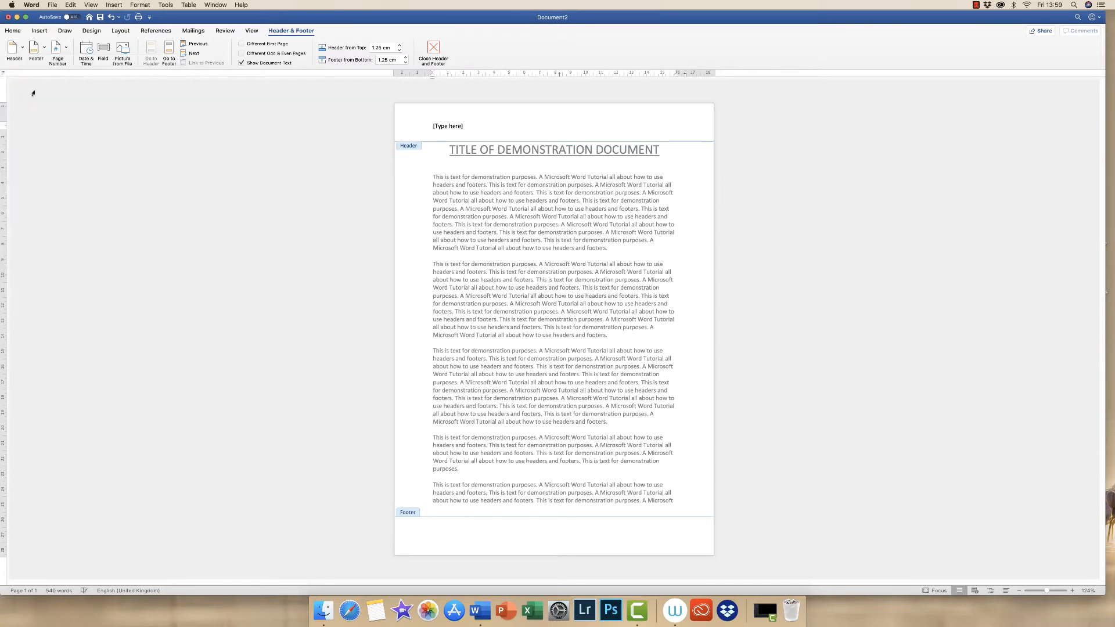
left_click(453, 127)
type("Date")
double_click(499, 232)
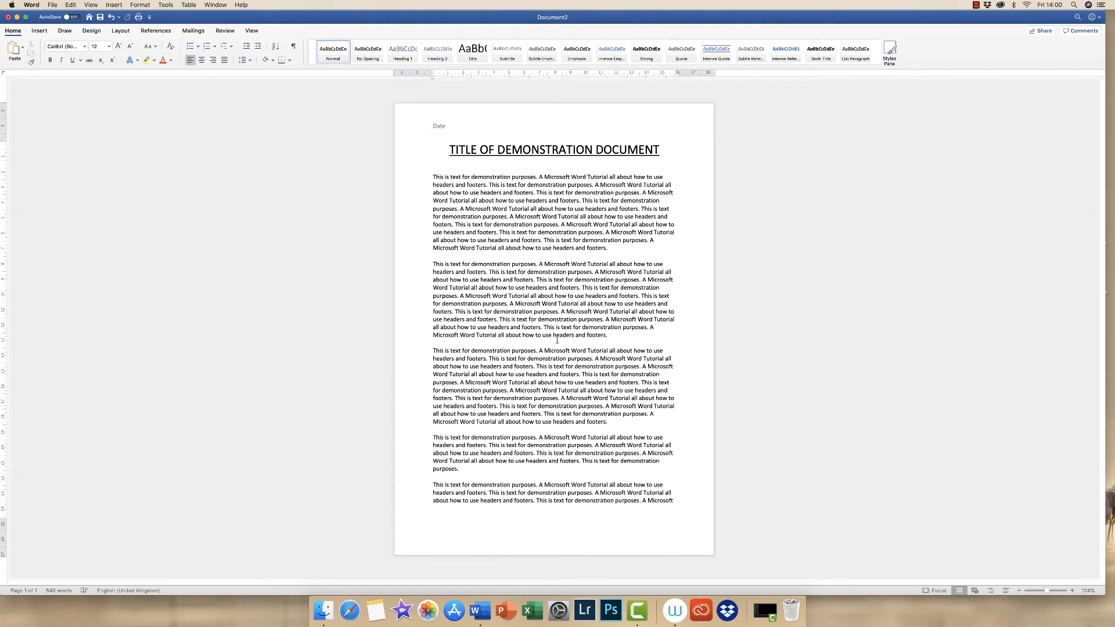
Step: Copy all body paragraphs below the title and paste them onto a new second page after a page break
left_click_drag(673, 497, 431, 177)
key("super+c")
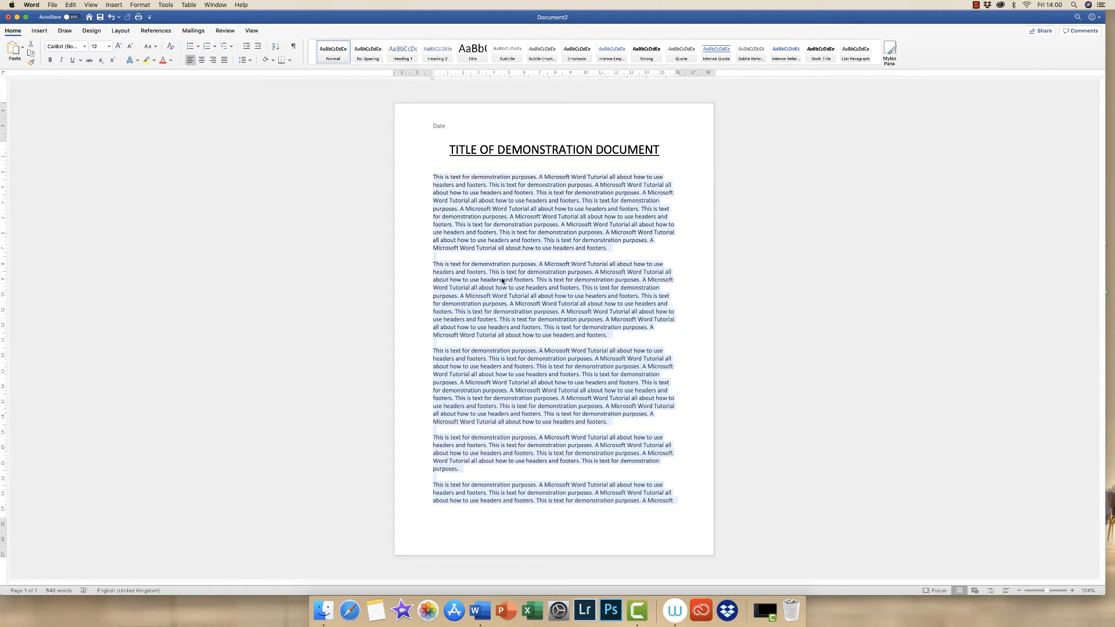
left_click(677, 502)
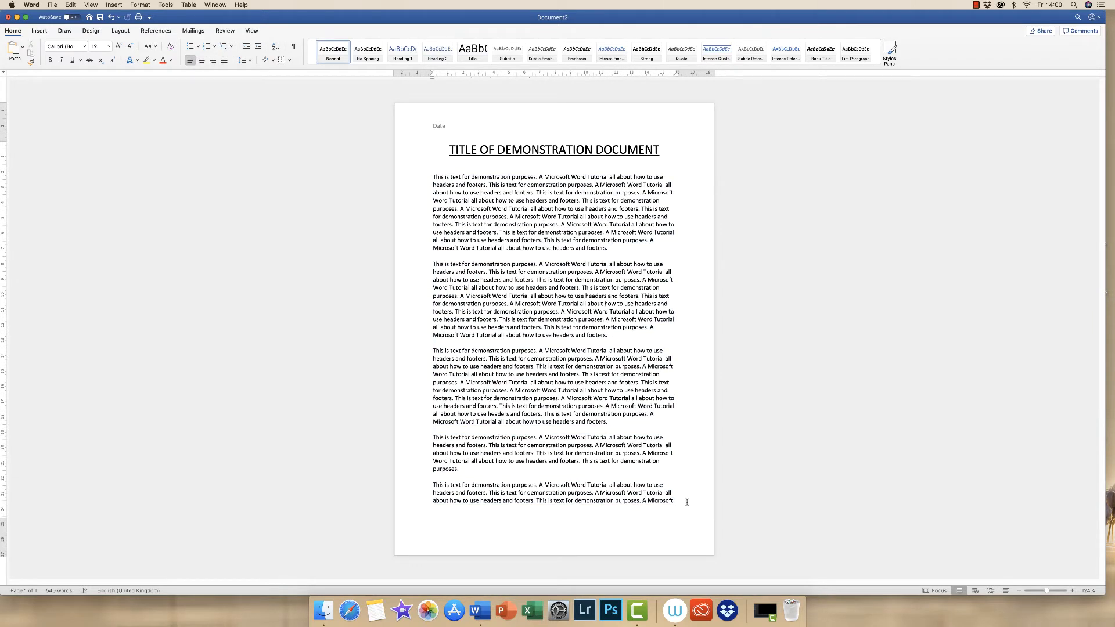
key("super+Return")
key("super+v")
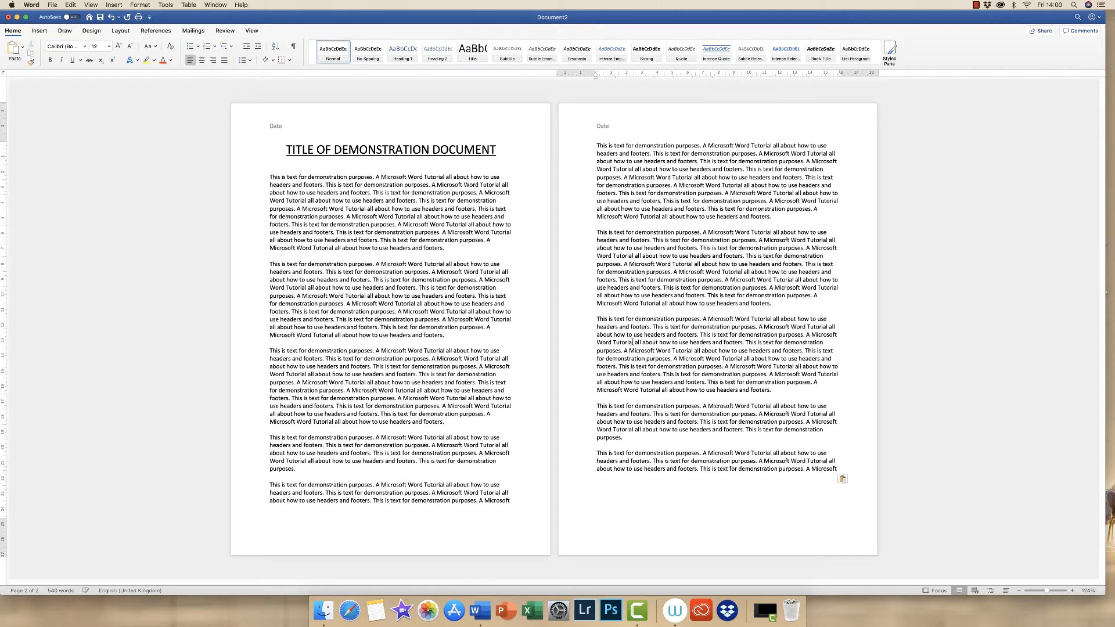
Step: Replace the header text "Date" with an inserted date in the format "7 February 2020"
double_click(284, 126)
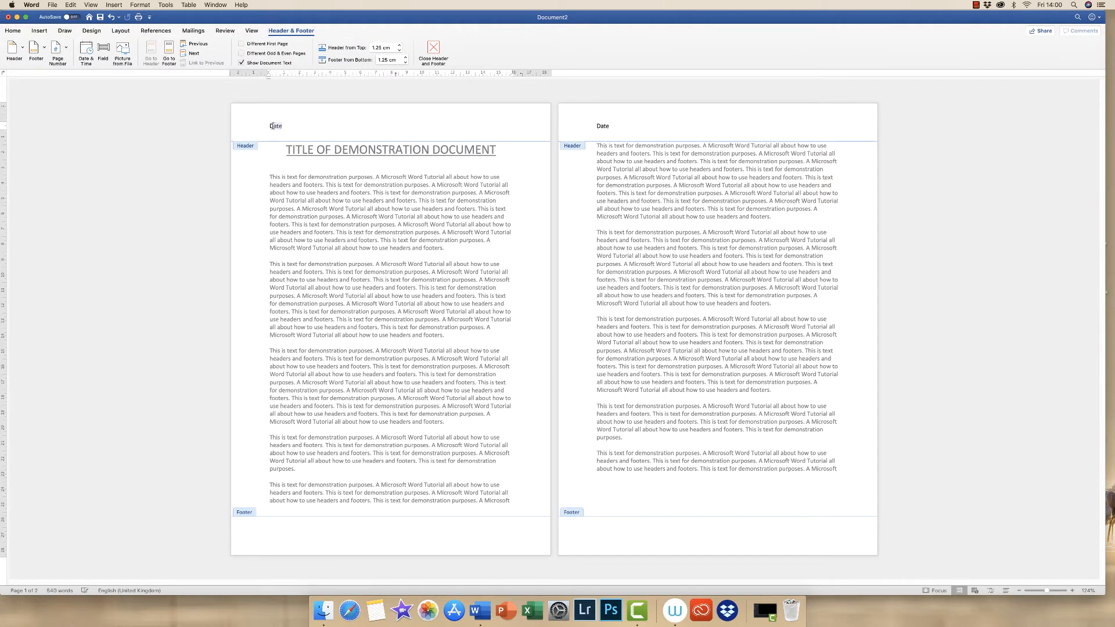
double_click(270, 126)
key("Delete")
left_click(85, 51)
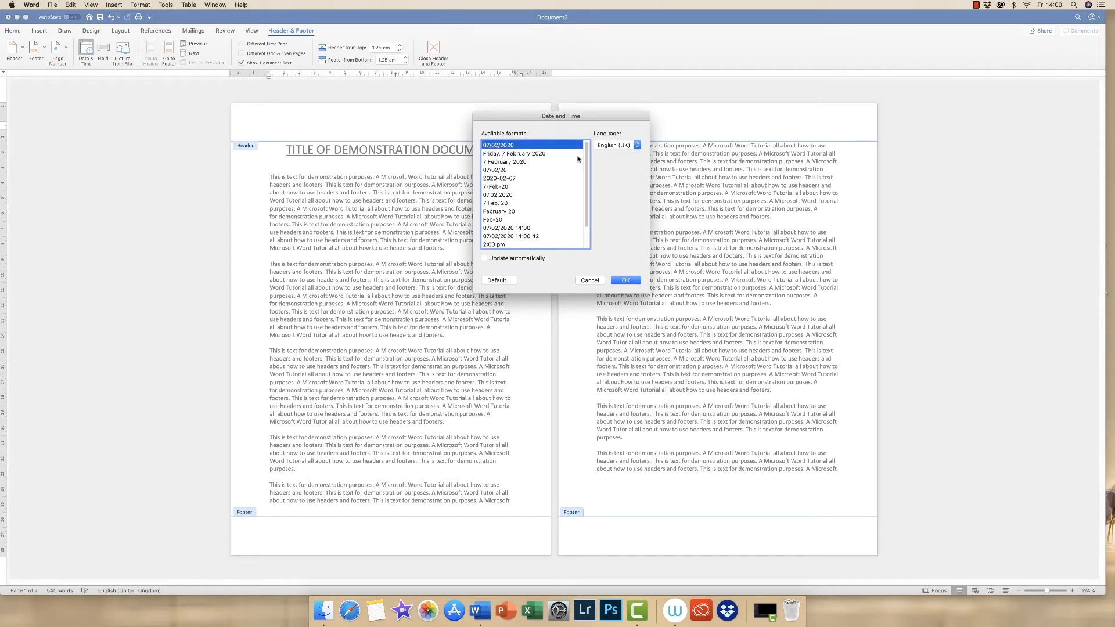
scroll(585, 157, "down", 1)
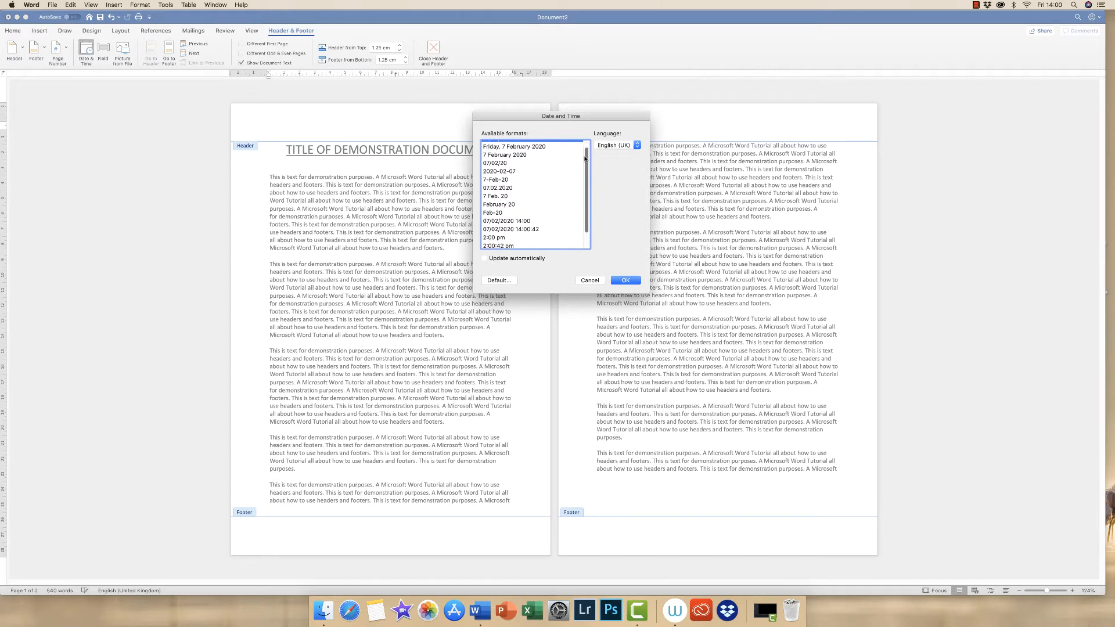
scroll(584, 158, "down", 3)
scroll(588, 151, "up", 4)
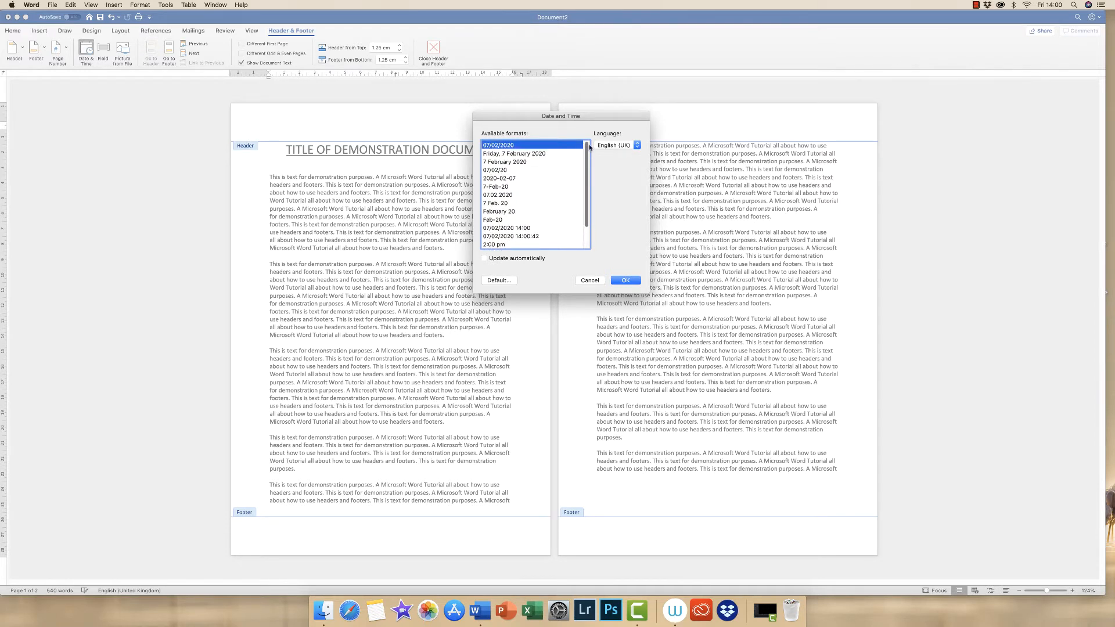
left_click(491, 162)
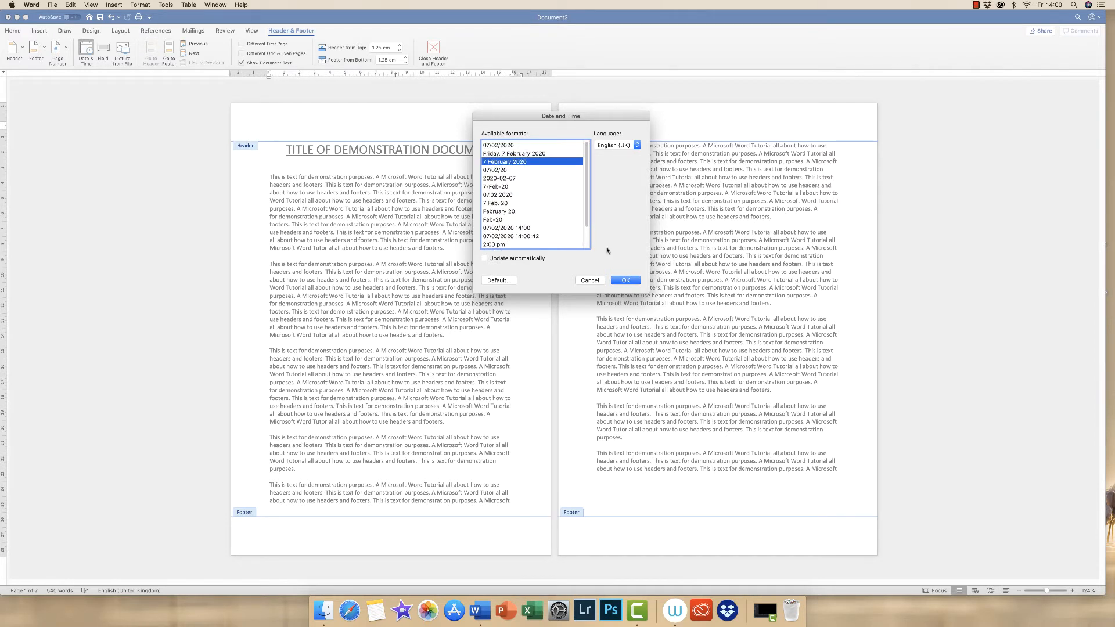
left_click(626, 280)
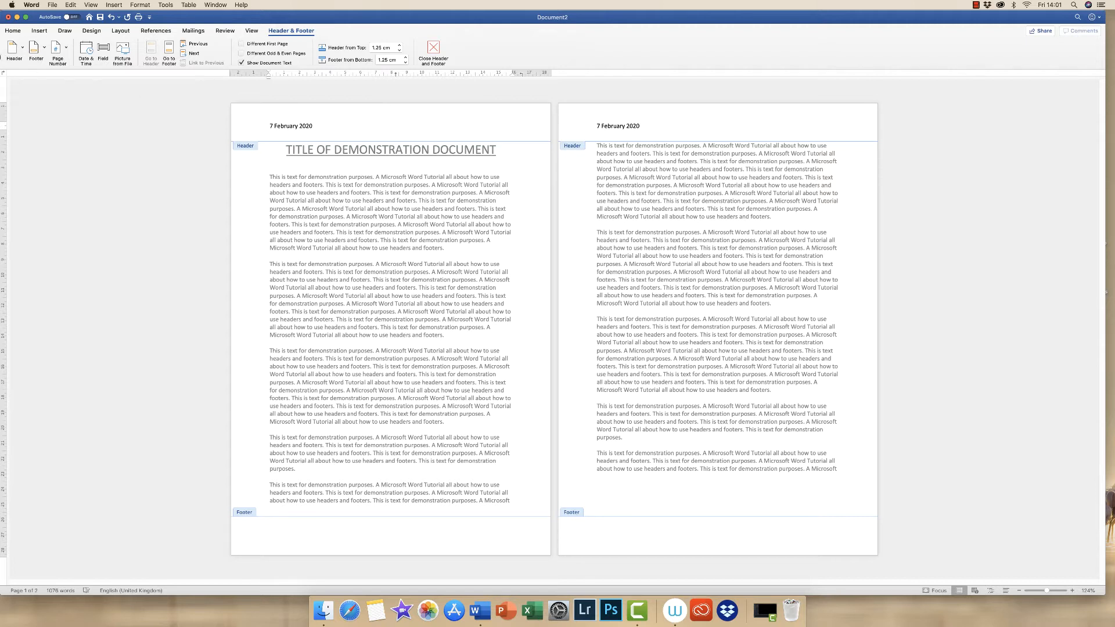
Step: Try centre, right and left alignment on the header date, finishing with it right-aligned
left_click(13, 33)
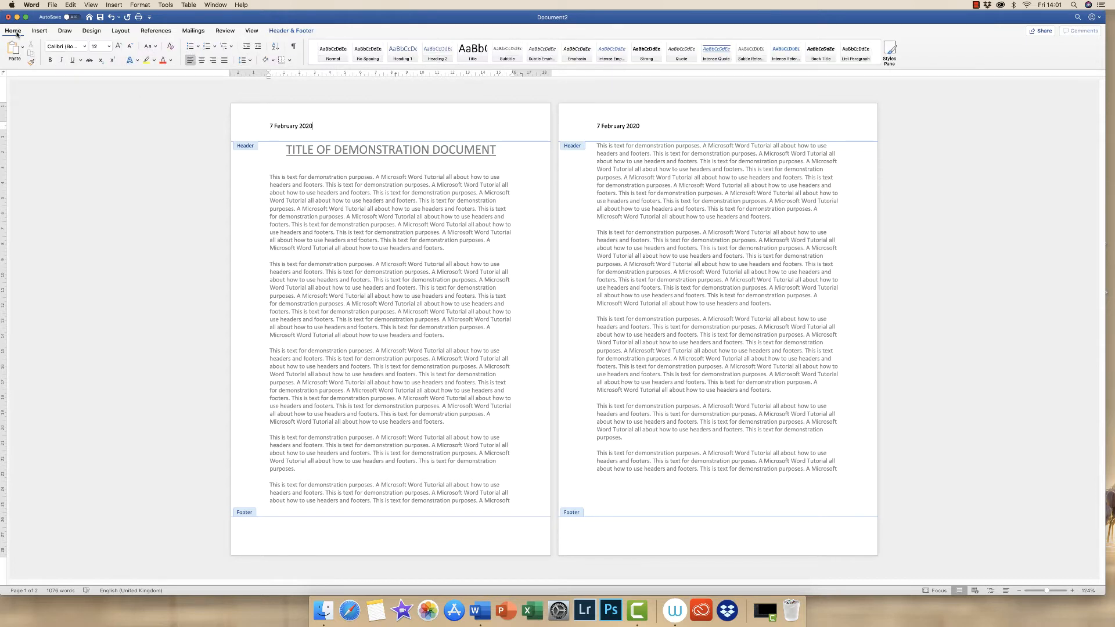
left_click(202, 61)
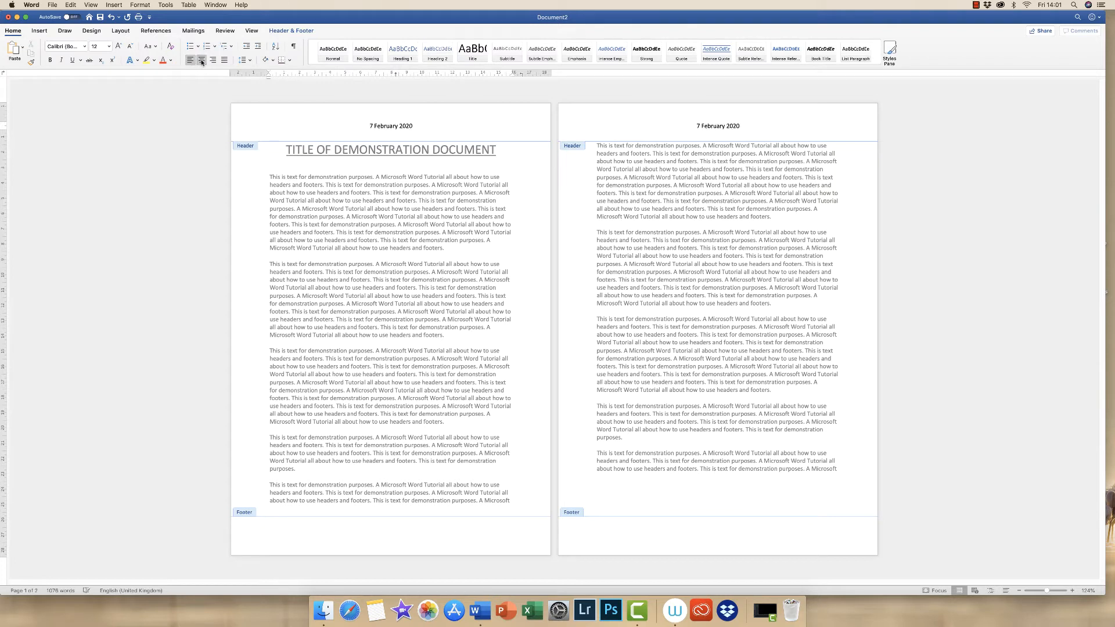
left_click(213, 60)
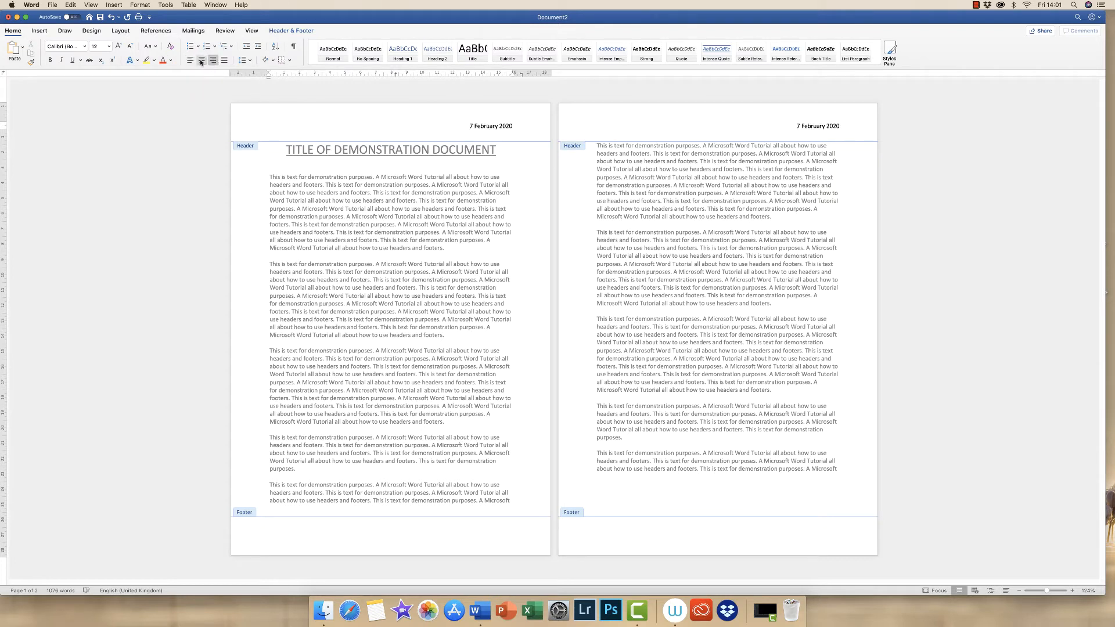
left_click(202, 60)
left_click(191, 60)
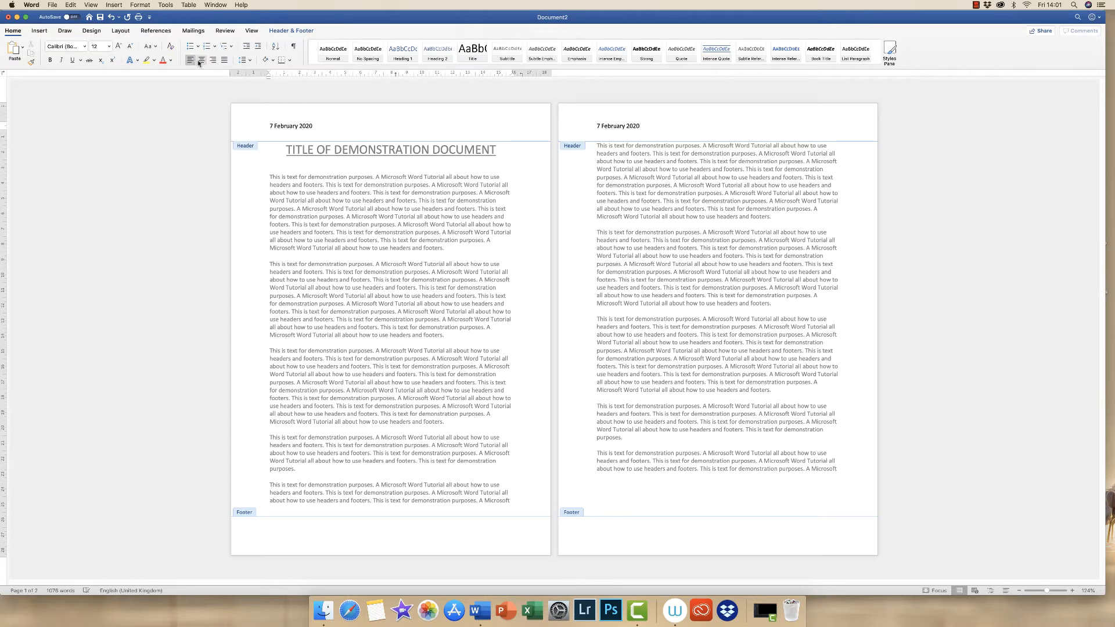
left_click(202, 60)
left_click(213, 60)
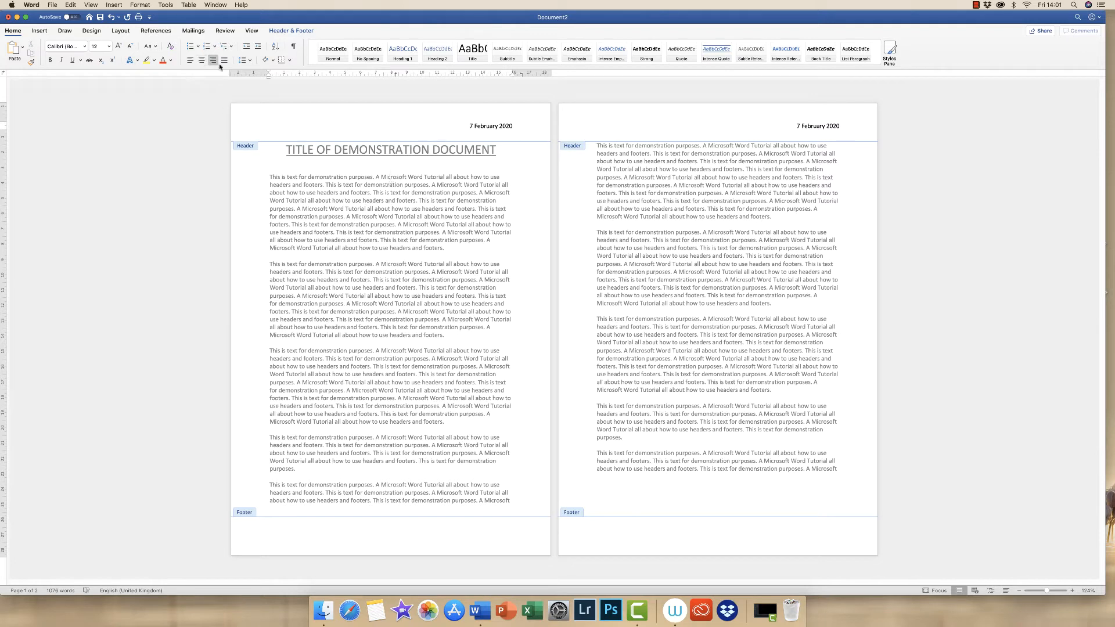
Step: Centre the header line, add "Centre text" spaced ahead of the date, and right-align the line
left_click(382, 125)
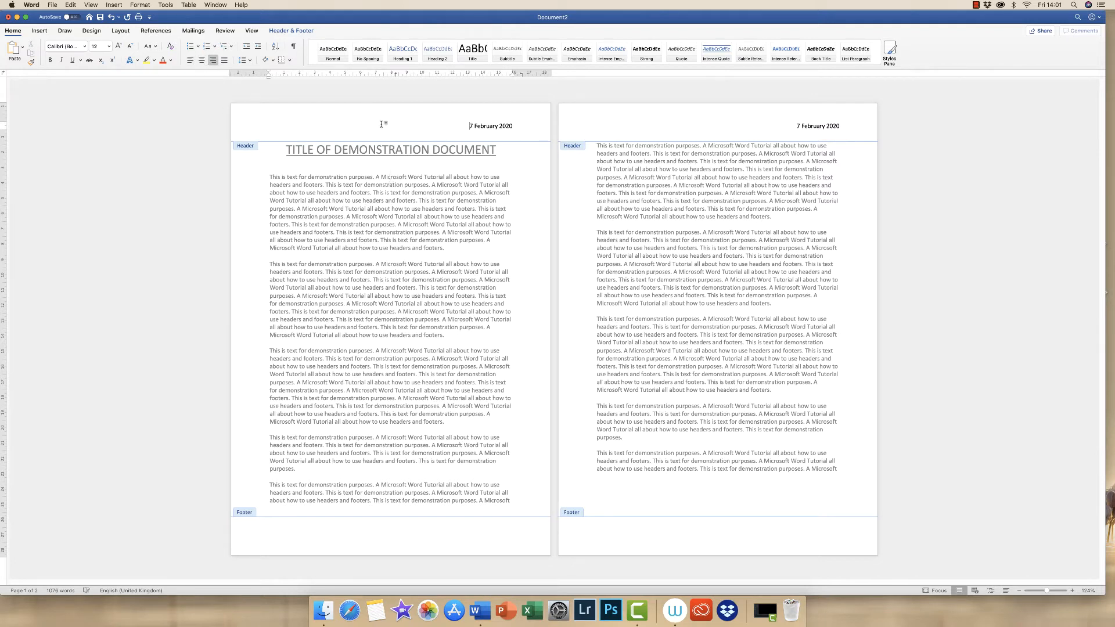
left_click(201, 61)
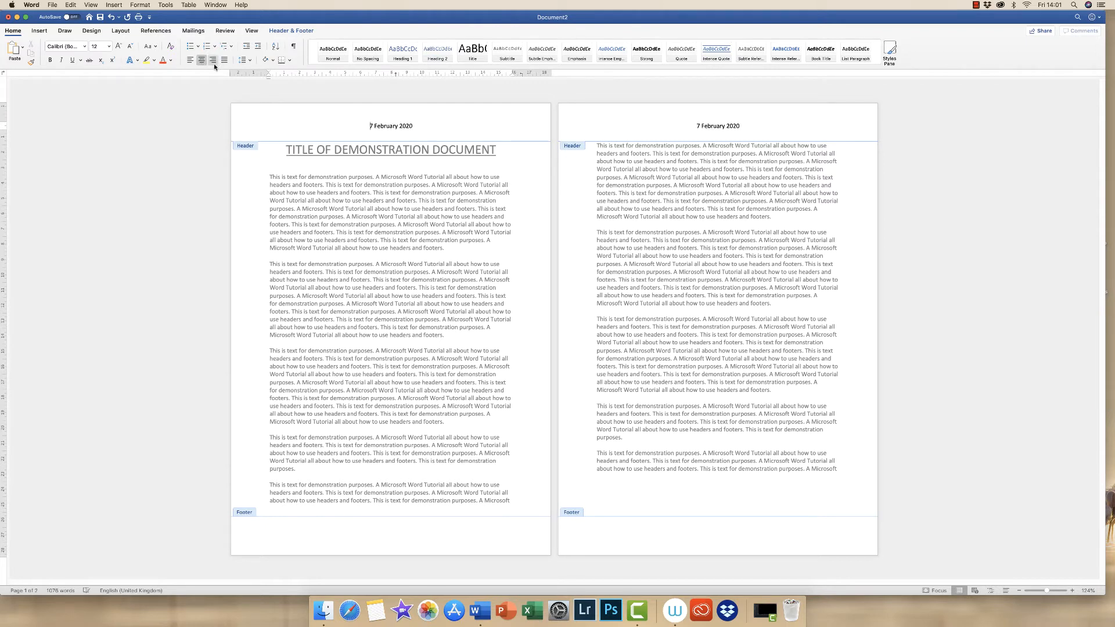
type("Cntre text")
left_click(360, 126)
type("e")
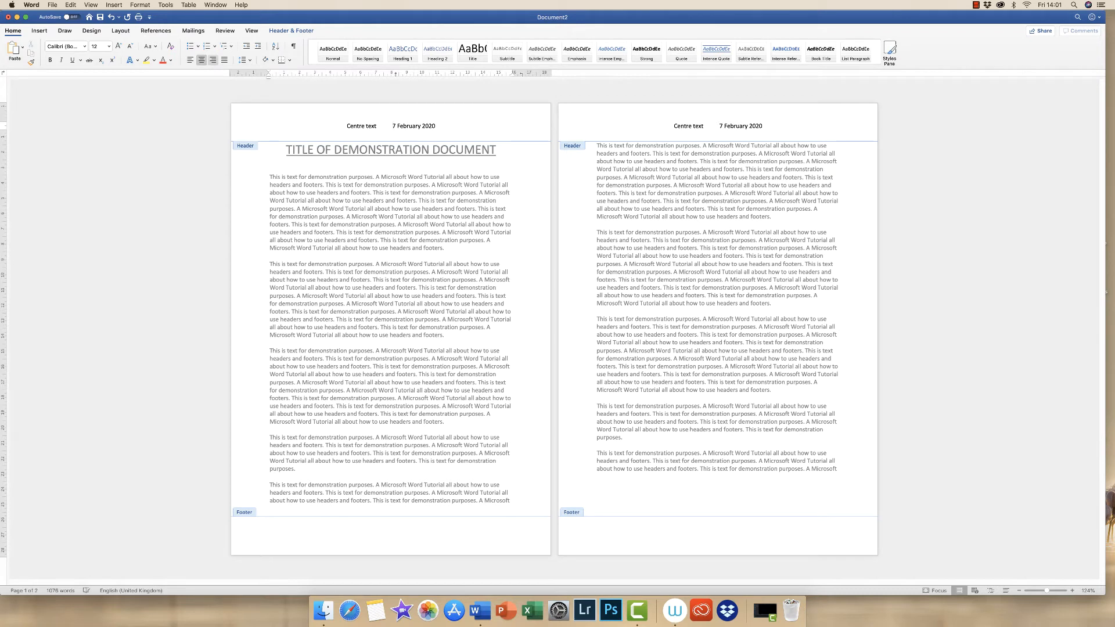
left_click(213, 60)
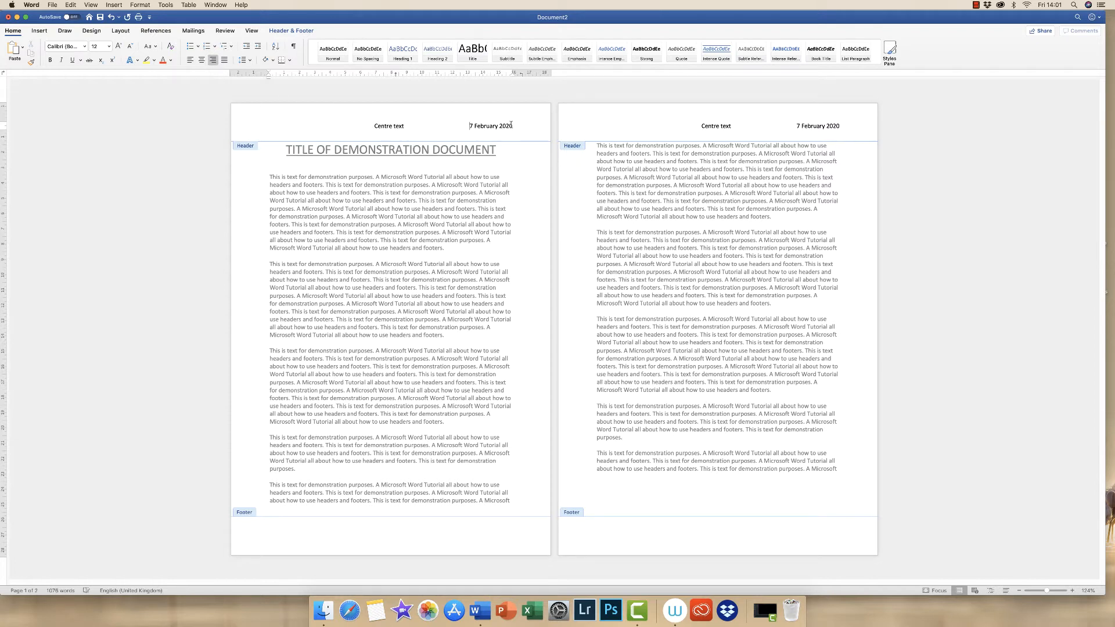
Step: Delete the date and "Centre text" from the header, leaving it empty and left-aligned
left_click_drag(514, 126, 408, 126)
key("BackSpace")
key("BackSpace")
key("BackSpace")
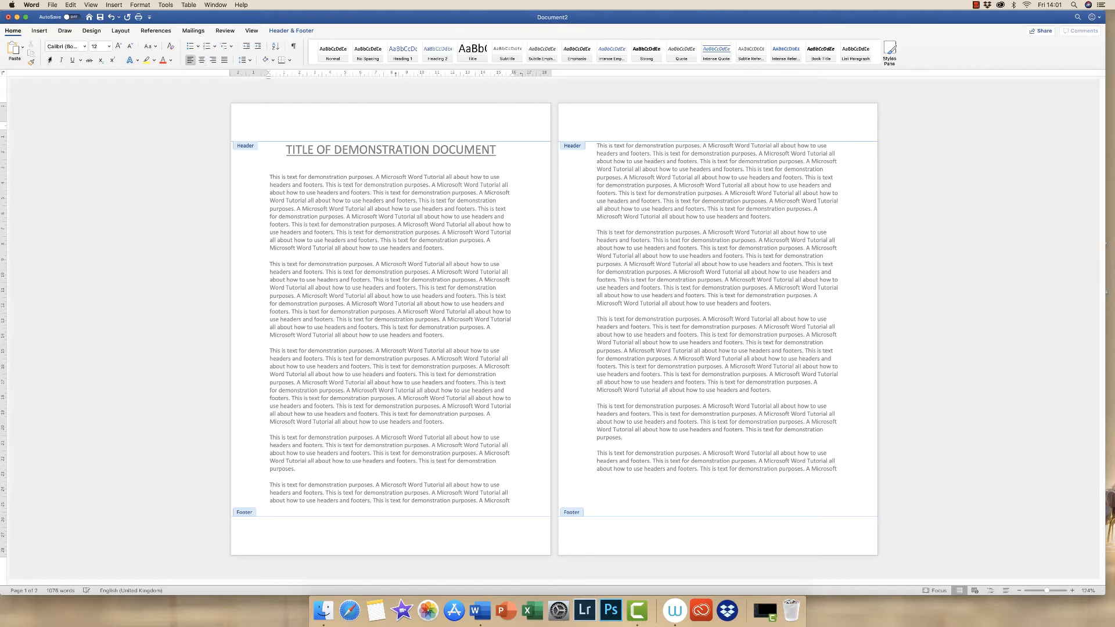
Step: Insert the Blank (Three Columns) header and replace its middle placeholder with "TITLE"
left_click(291, 30)
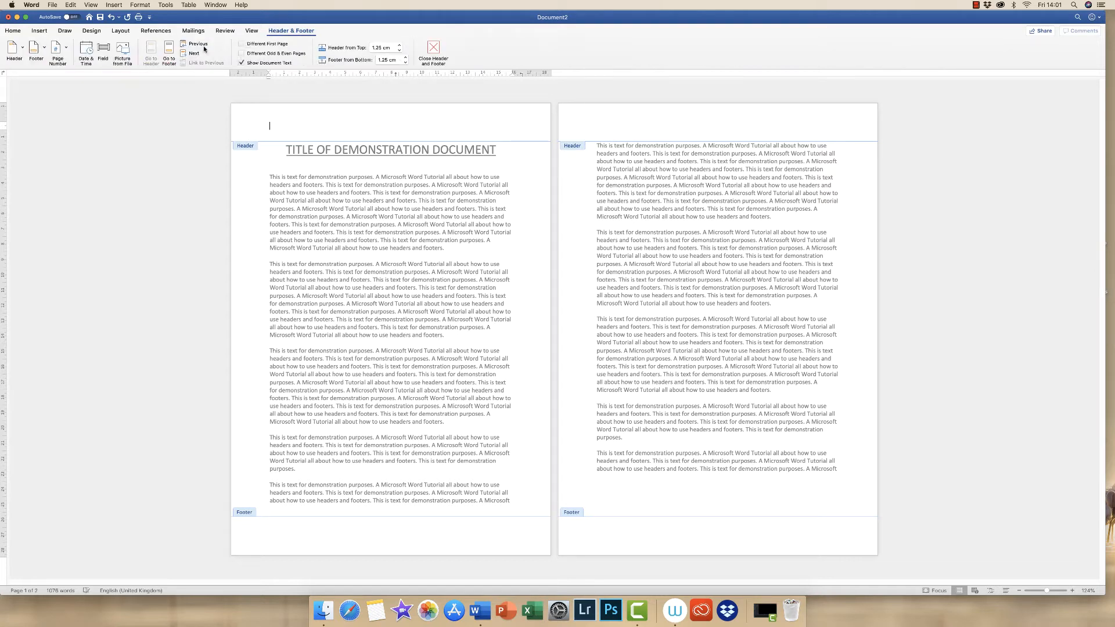
left_click(23, 49)
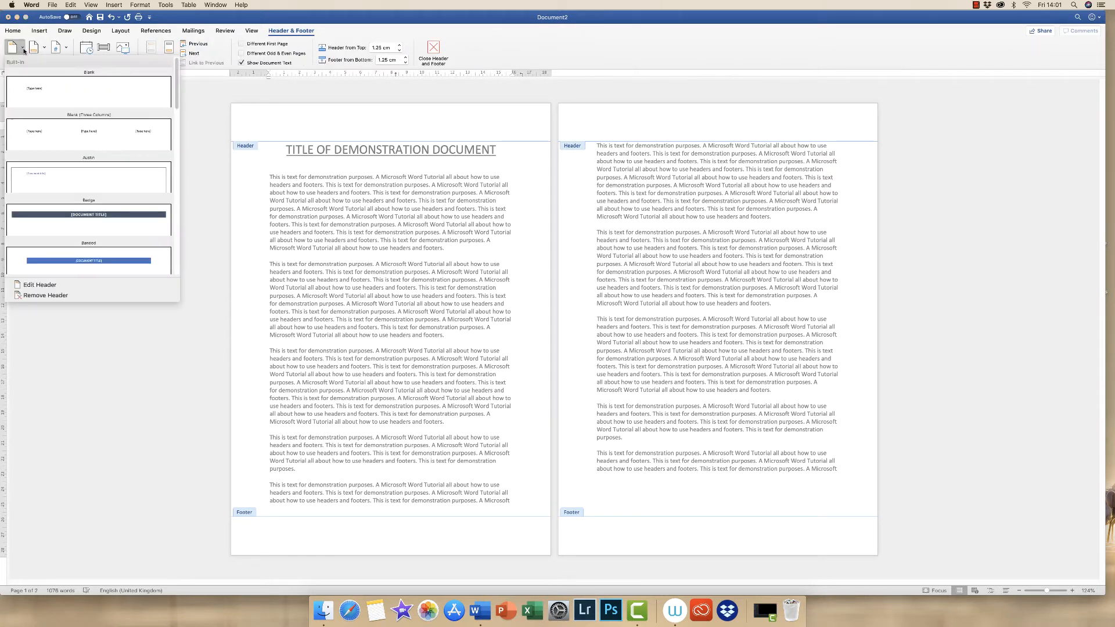
left_click(88, 142)
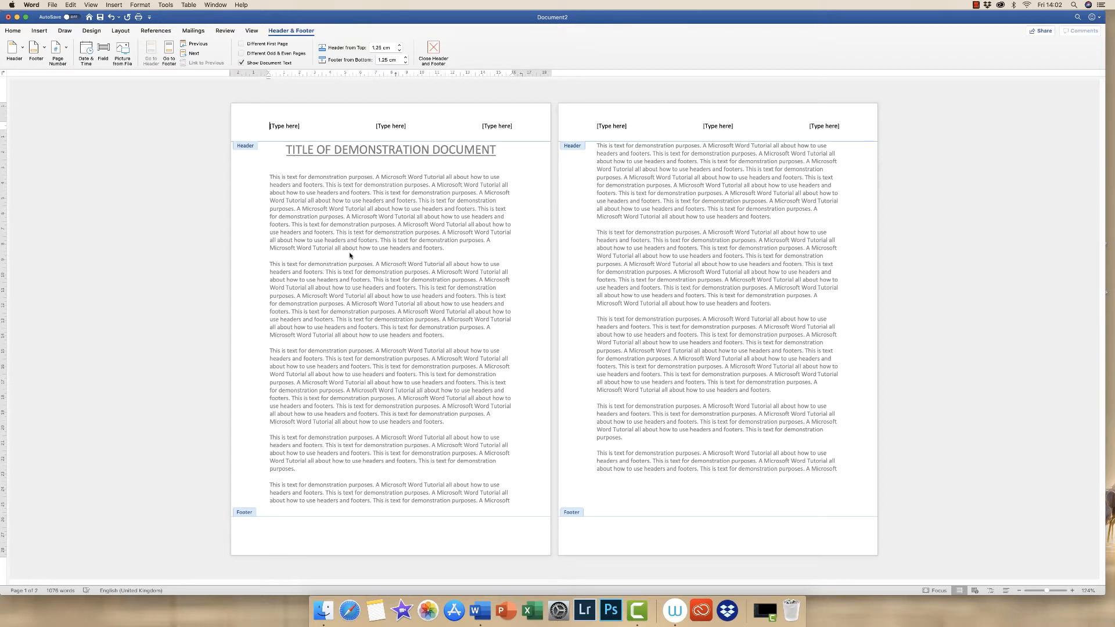
left_click(406, 126)
type("TITLE")
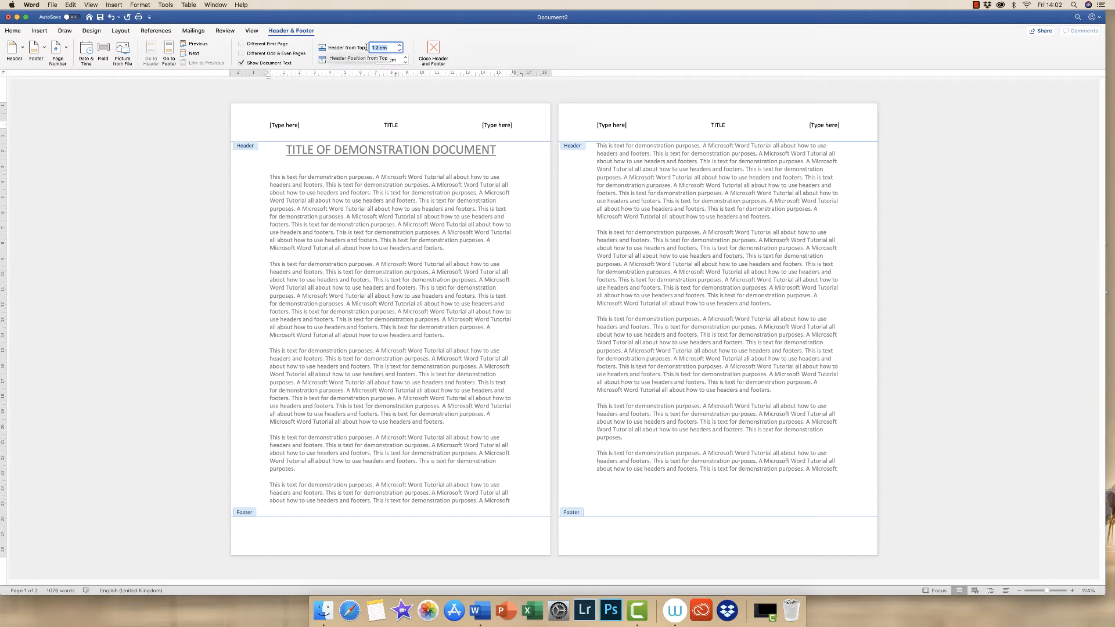
Step: Try larger and smaller header distances from the top of the page, finishing at 1.2 cm
left_click(399, 46)
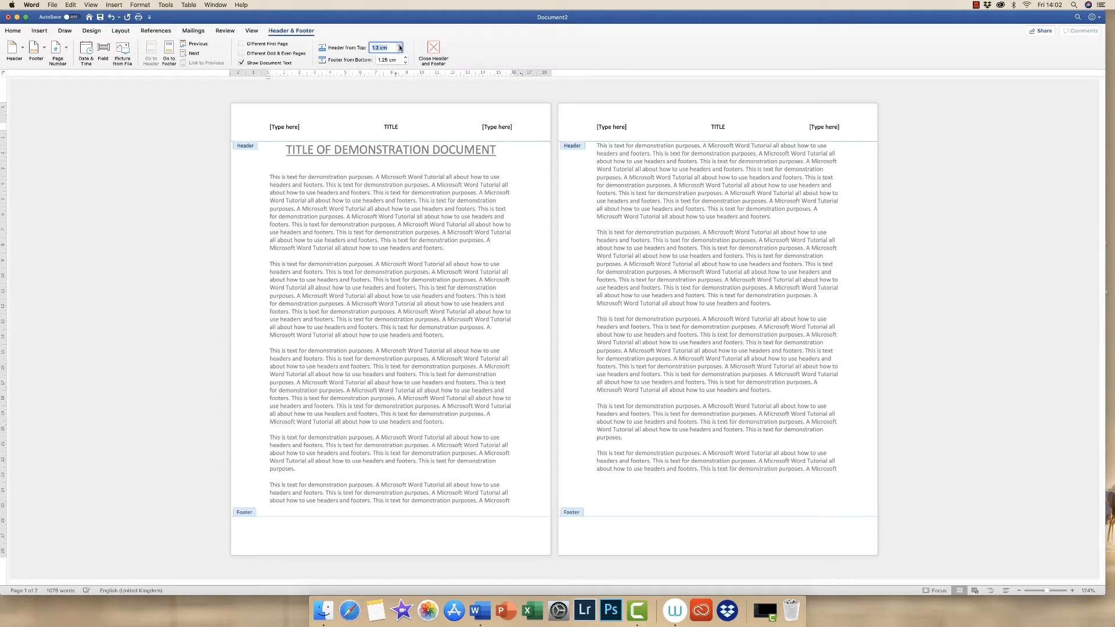
left_click(399, 46)
left_click(399, 52)
left_click(399, 51)
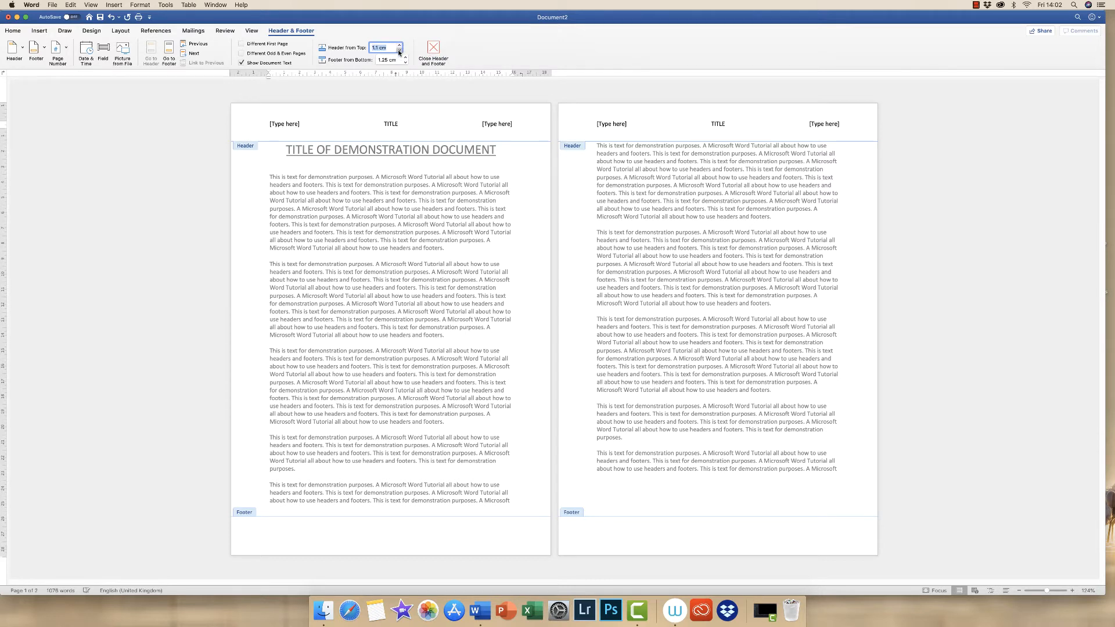
left_click(399, 52)
left_click(400, 52)
left_click(400, 52)
left_click(400, 52)
left_click(400, 46)
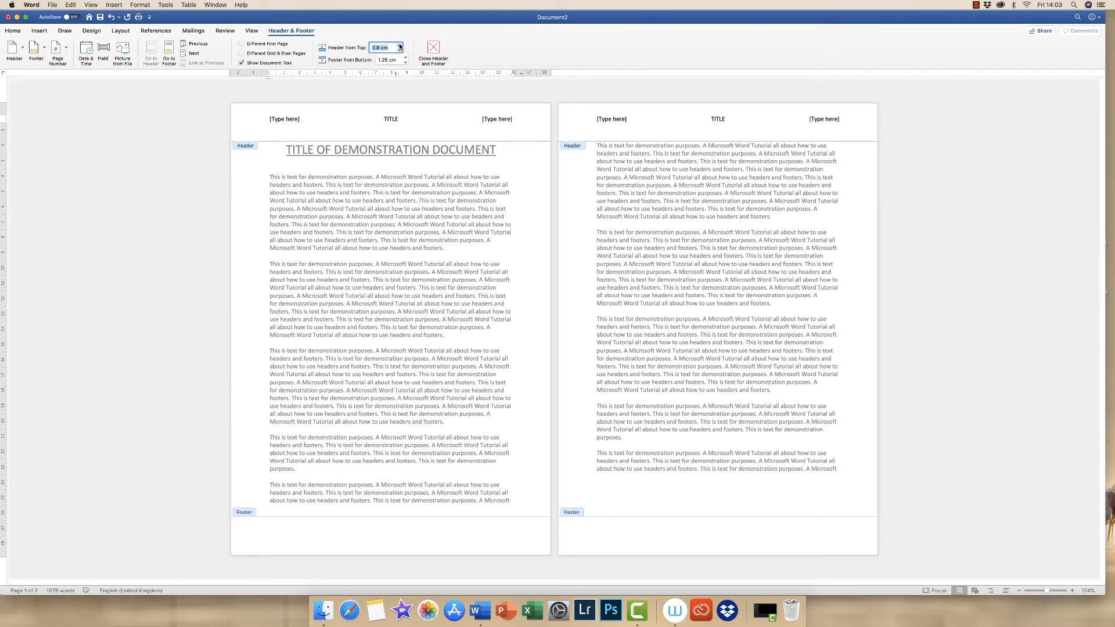
left_click(399, 46)
left_click(399, 46)
left_click(400, 46)
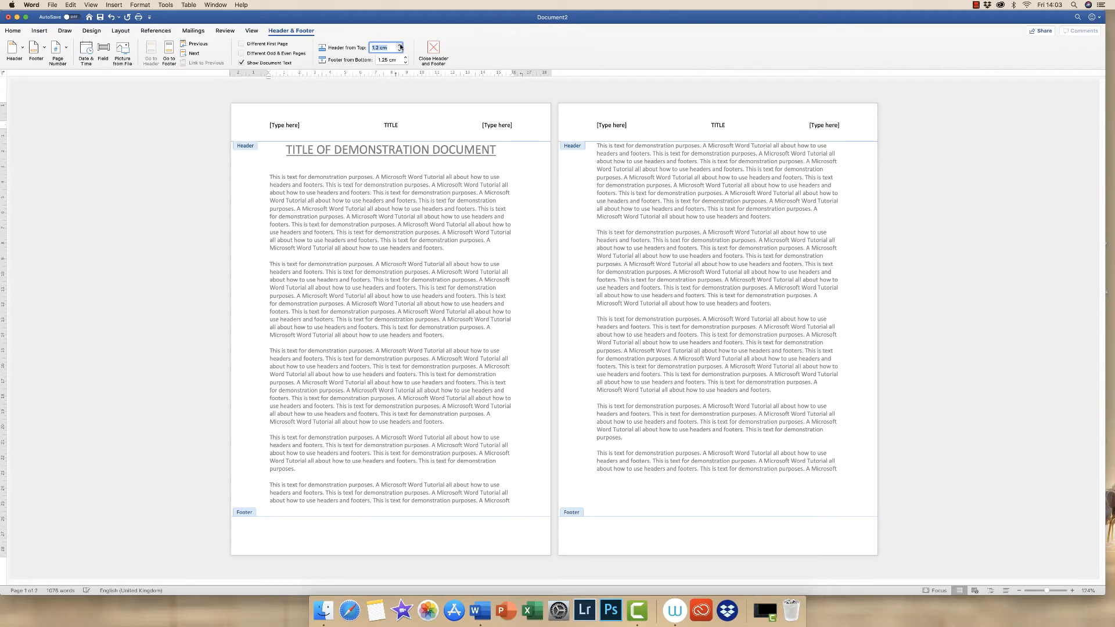
Step: Set the header's distance from the page top to 1.1 cm and switch between the header and footer areas, ending in the footer
left_click(399, 52)
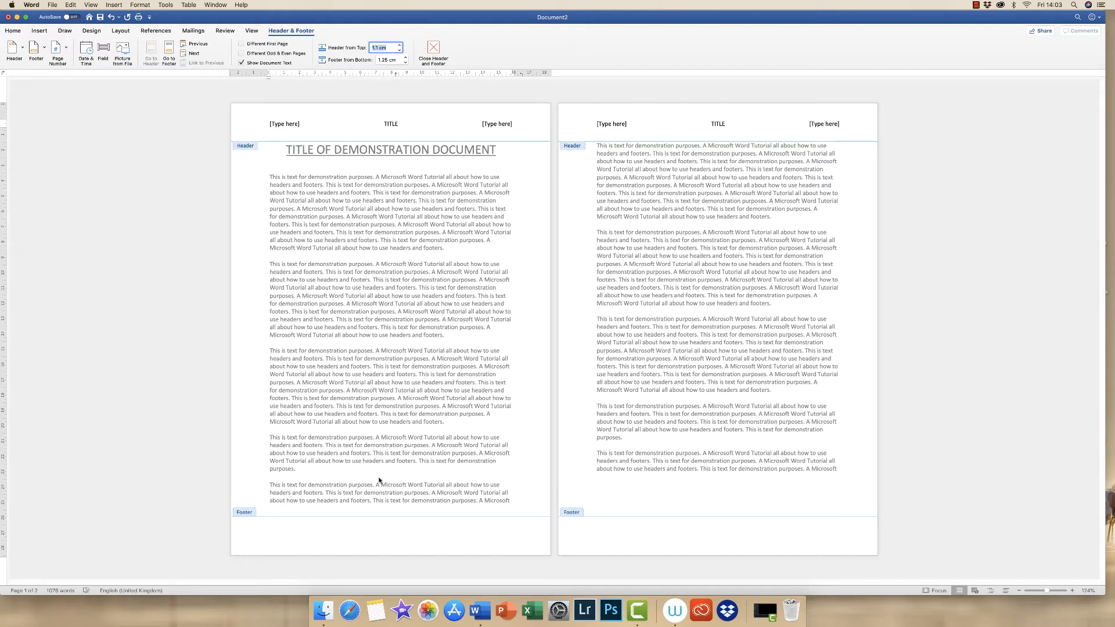
left_click(387, 534)
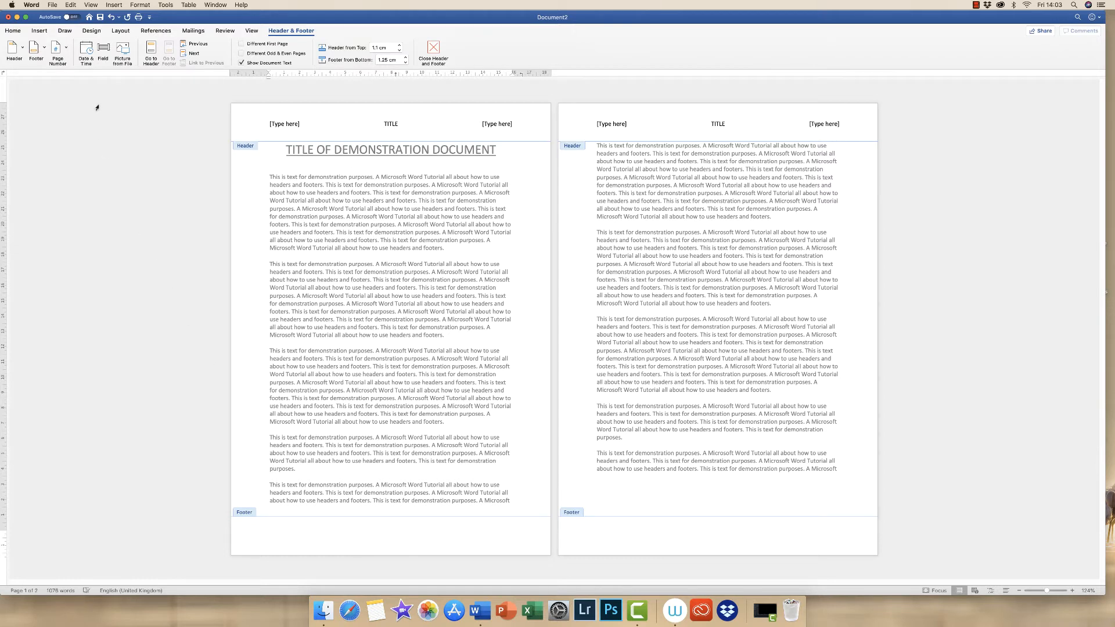
left_click(150, 48)
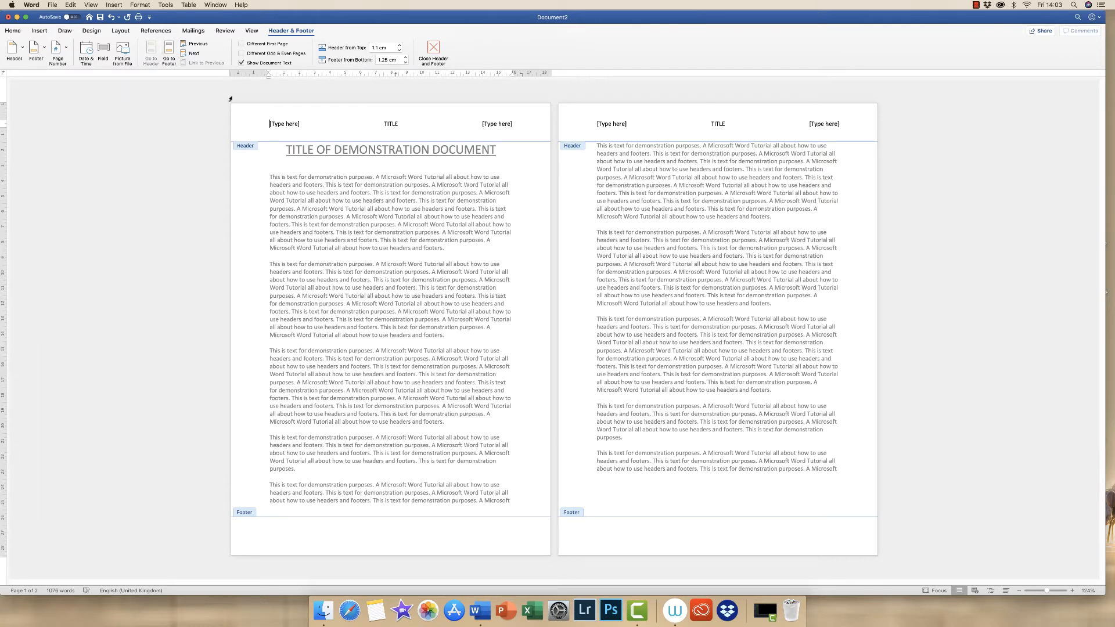
left_click(170, 50)
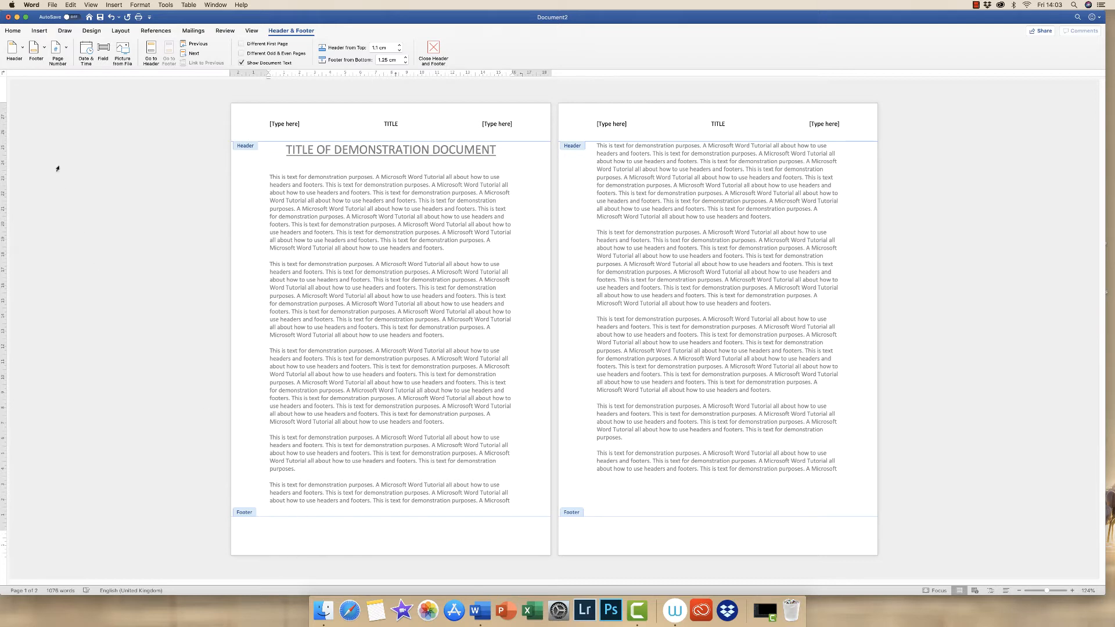
Step: Insert centre-aligned page numbers in the footer, including a number on the first page
left_click(67, 50)
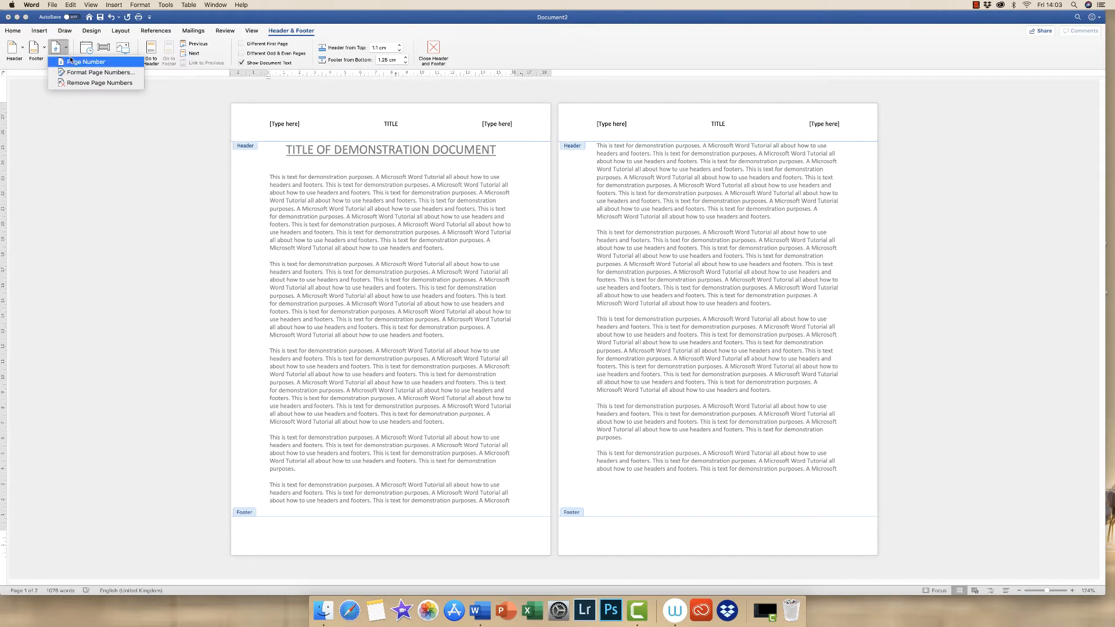
left_click(74, 63)
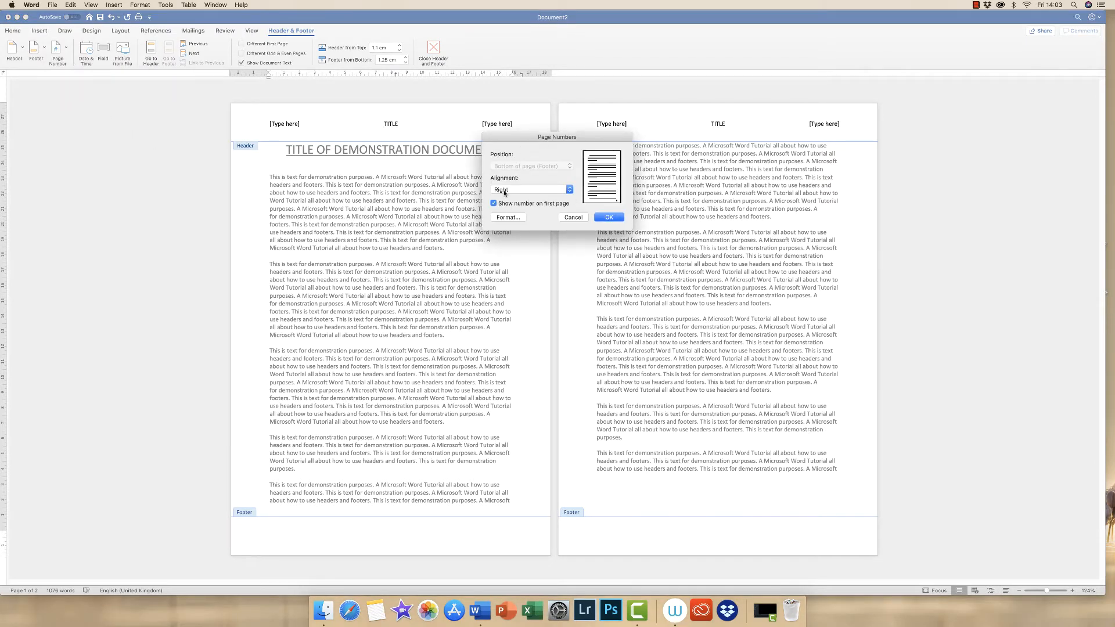
left_click(570, 190)
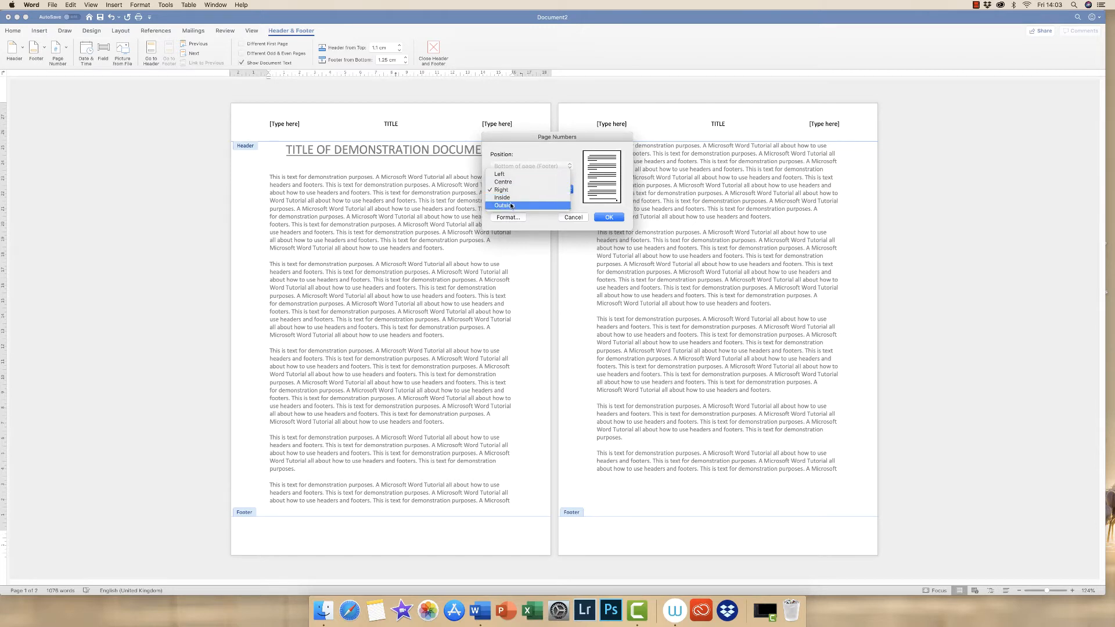
left_click(510, 182)
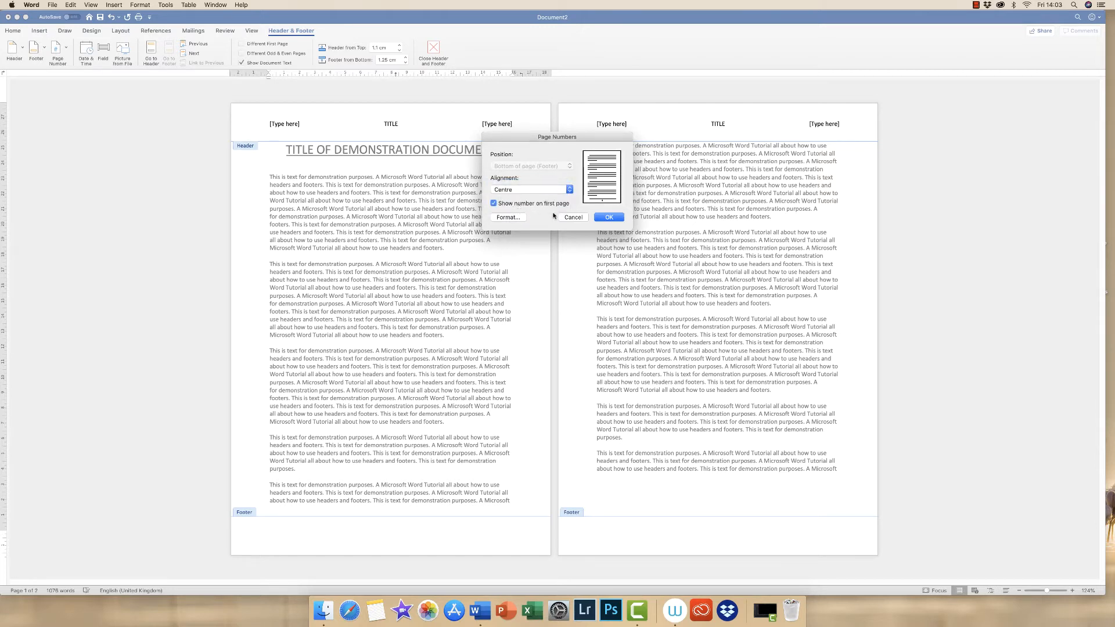
left_click(606, 218)
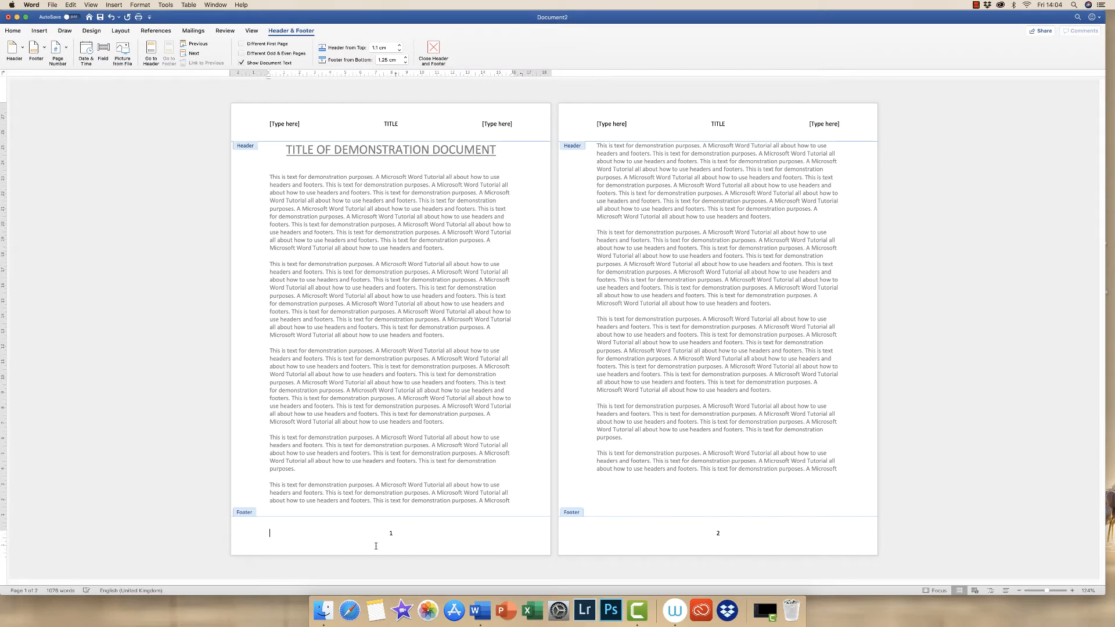
Step: Set the footer's distance from the page bottom to 1.1 cm and give the first page a different header and footer
left_click(405, 57)
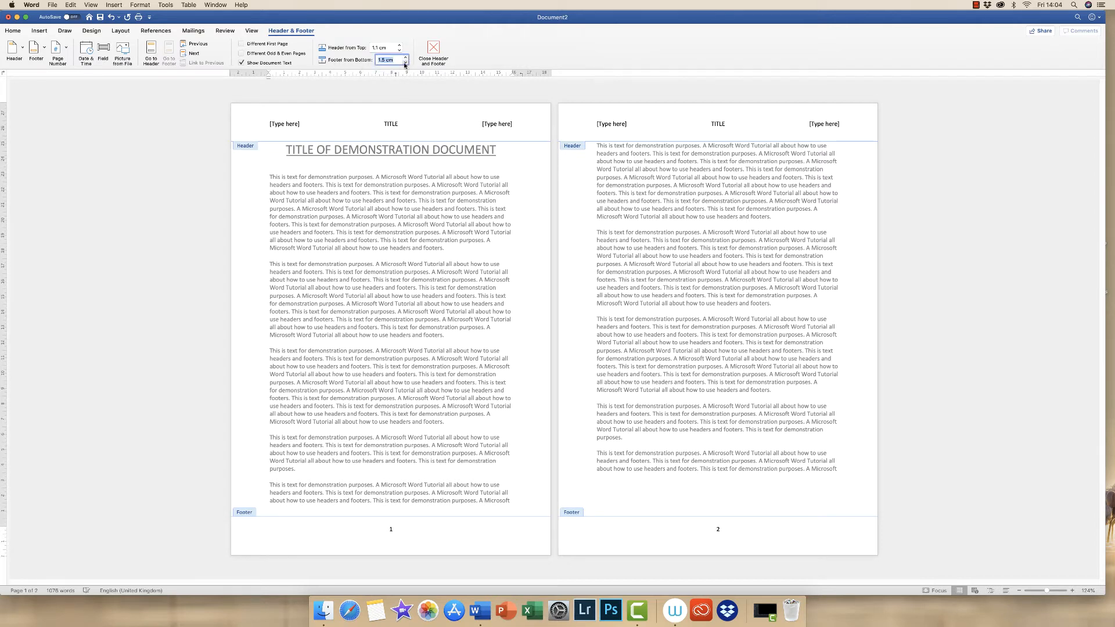
left_click(406, 63)
left_click(406, 62)
left_click(406, 62)
left_click(405, 57)
left_click(406, 57)
left_click(241, 44)
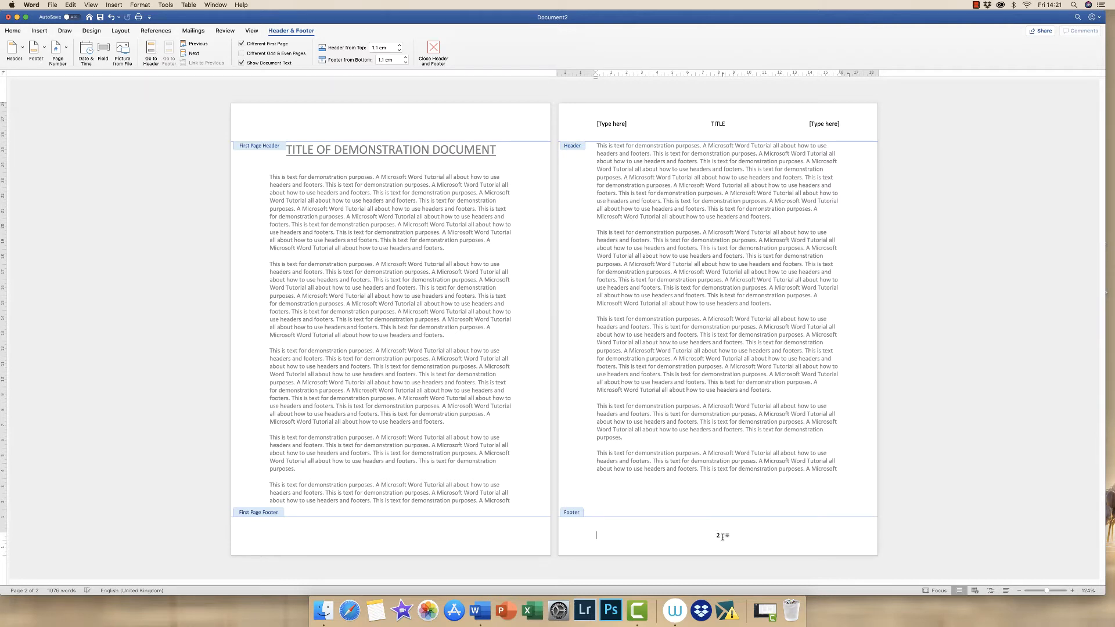
Step: Enlarge the page number in the second page's footer to 18 pt
key("BackSpace")
left_click(718, 535)
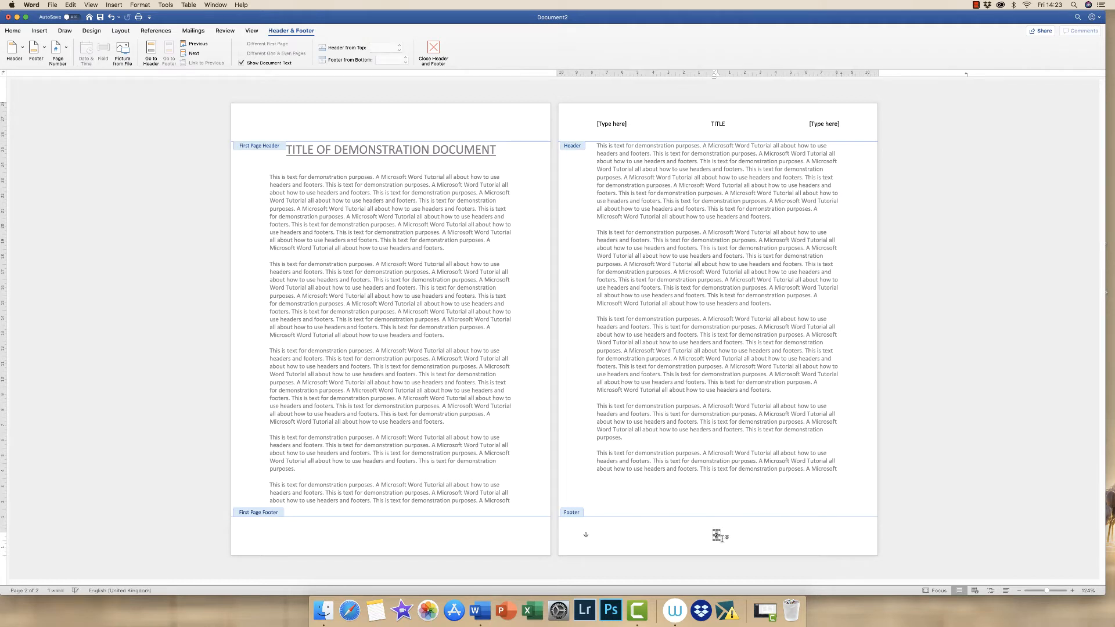
left_click(12, 32)
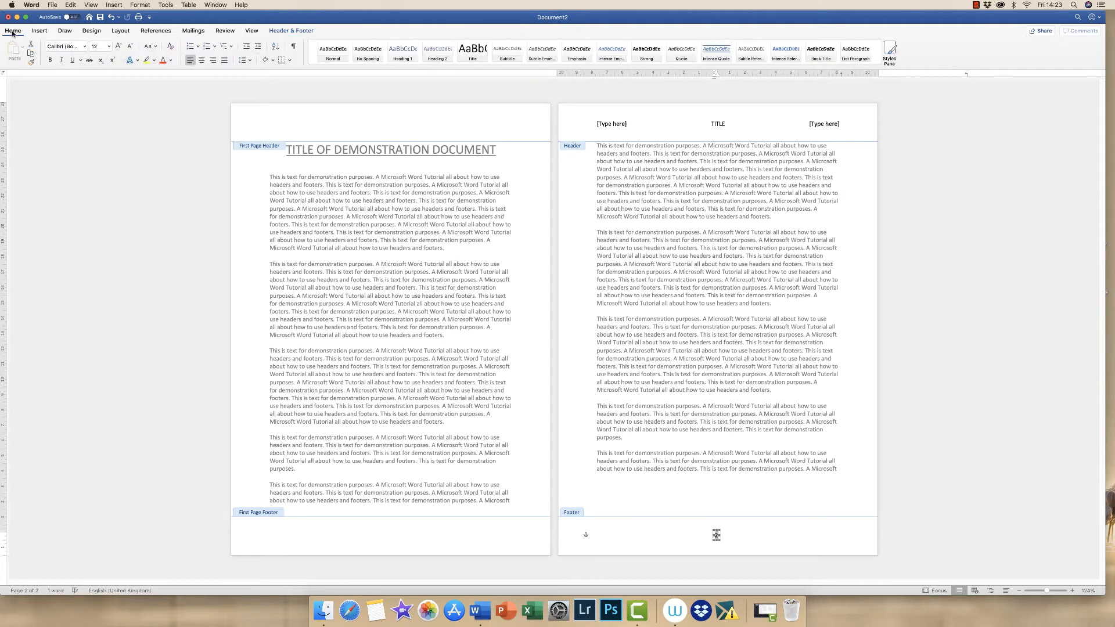
left_click(119, 46)
left_click(118, 47)
left_click(118, 47)
left_click(109, 48)
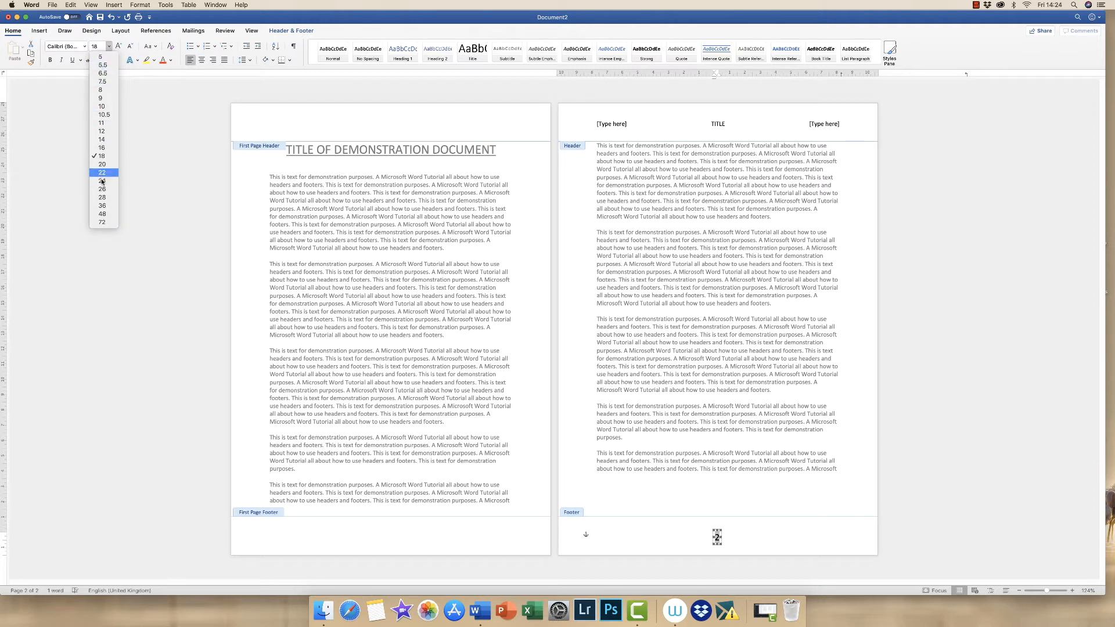
left_click(109, 48)
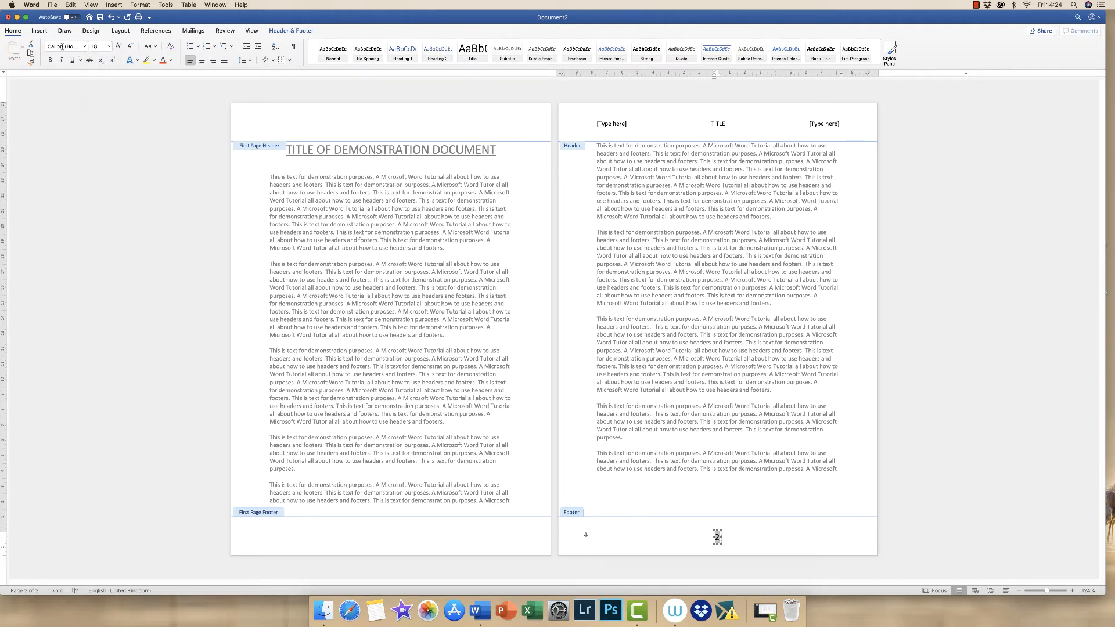
Step: Try the Afternoon in Stereo font on the footer page number, and settle on Abadi MT
left_click(84, 48)
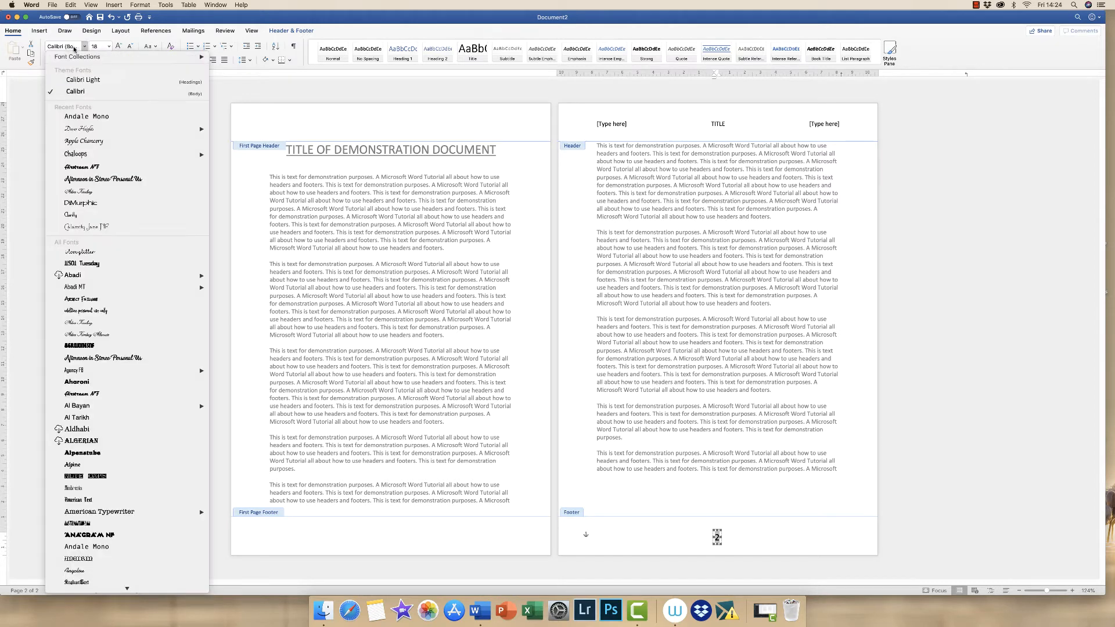
left_click(89, 180)
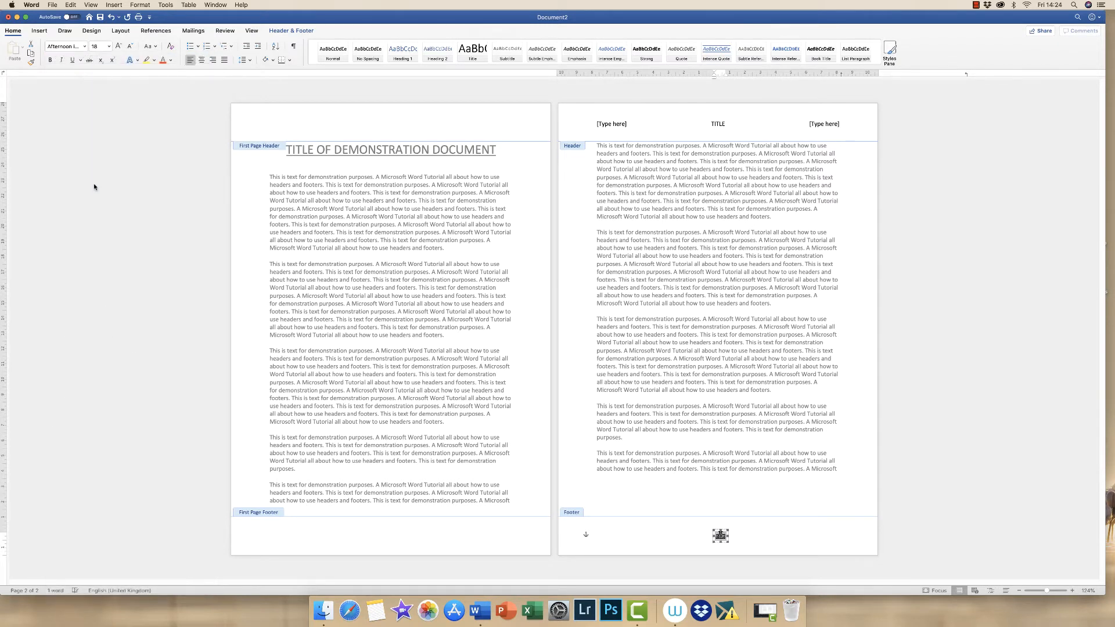
left_click(85, 47)
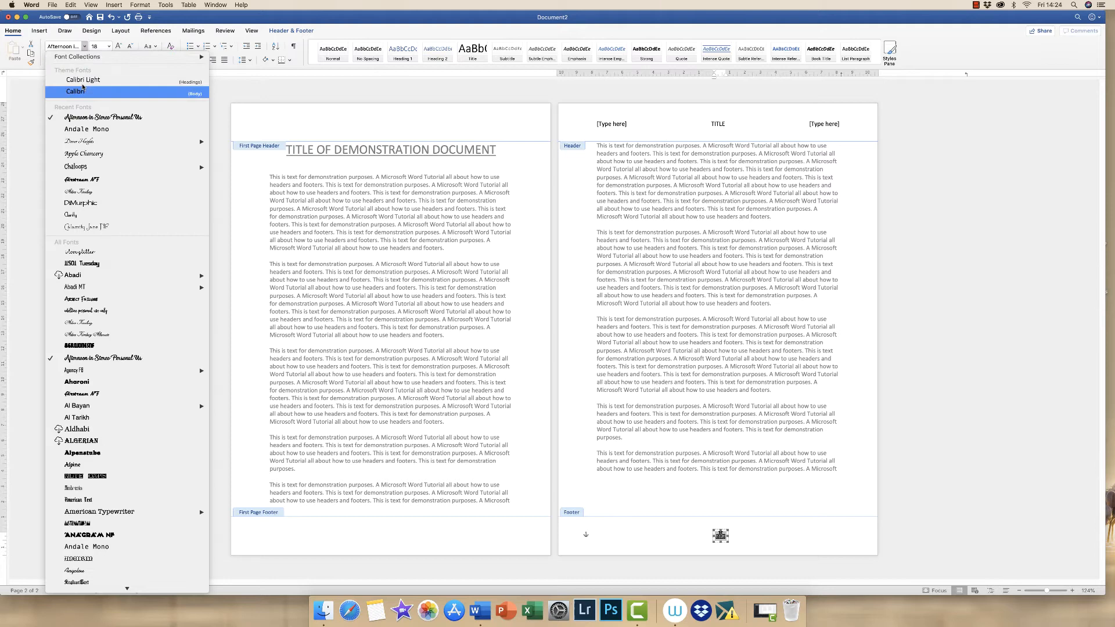
left_click(96, 287)
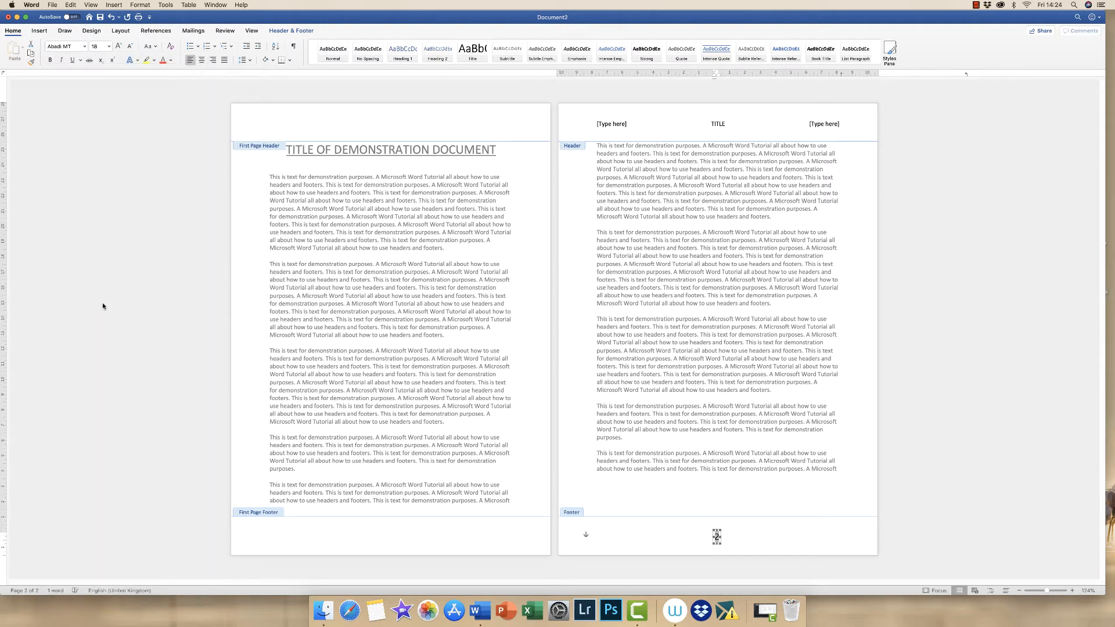
Step: Enlarge the word "TITLE" in the second page's header to 20 pt
left_click(724, 123)
left_click_drag(724, 123, 714, 123)
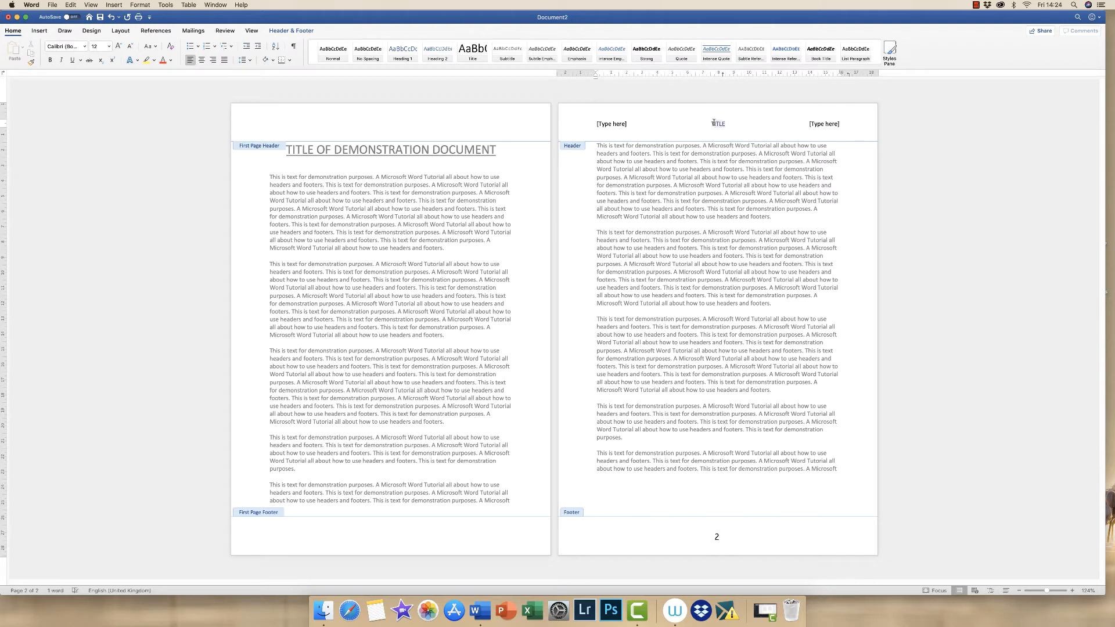
left_click(119, 47)
left_click(119, 47)
left_click(119, 47)
left_click(119, 46)
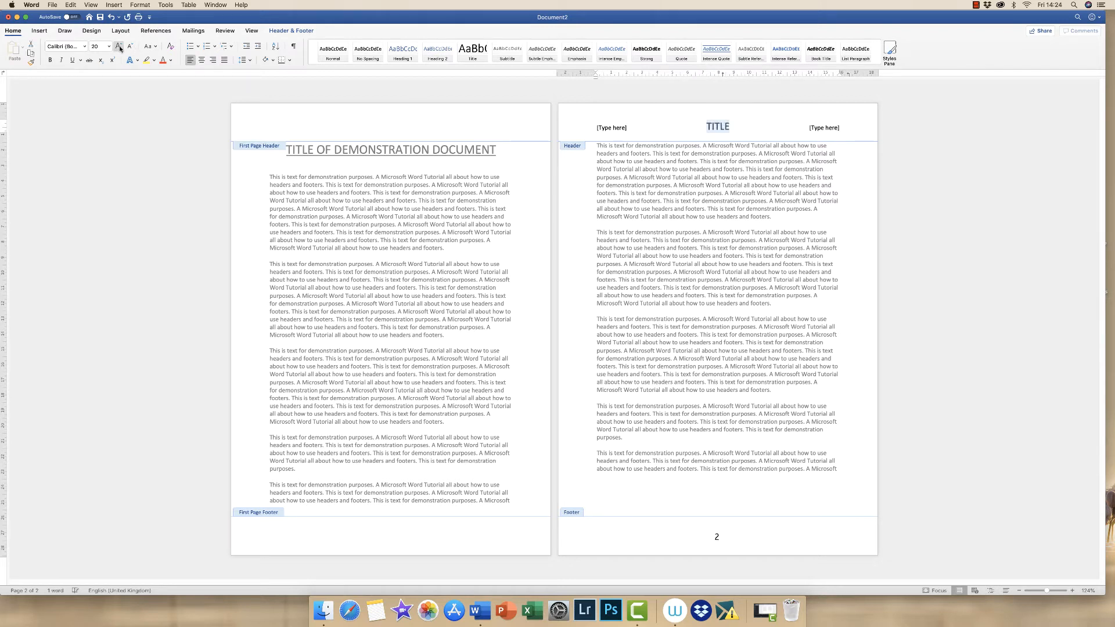
Step: Try Abadi MT on the header's "TITLE", settle on the Chaloops font, and return to the body text
left_click(84, 47)
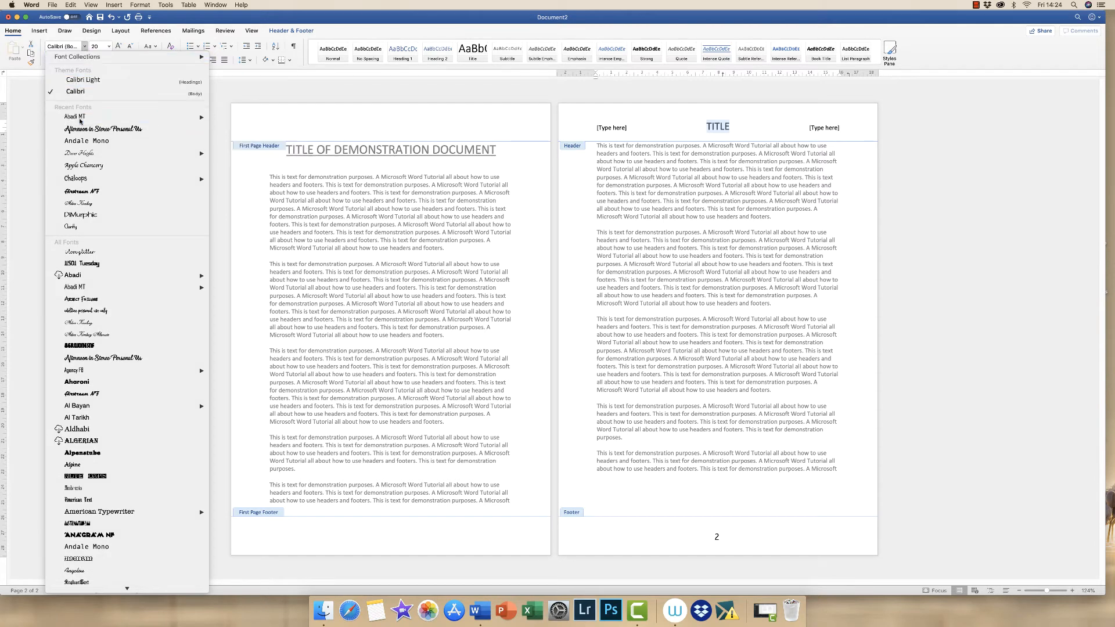
left_click(81, 117)
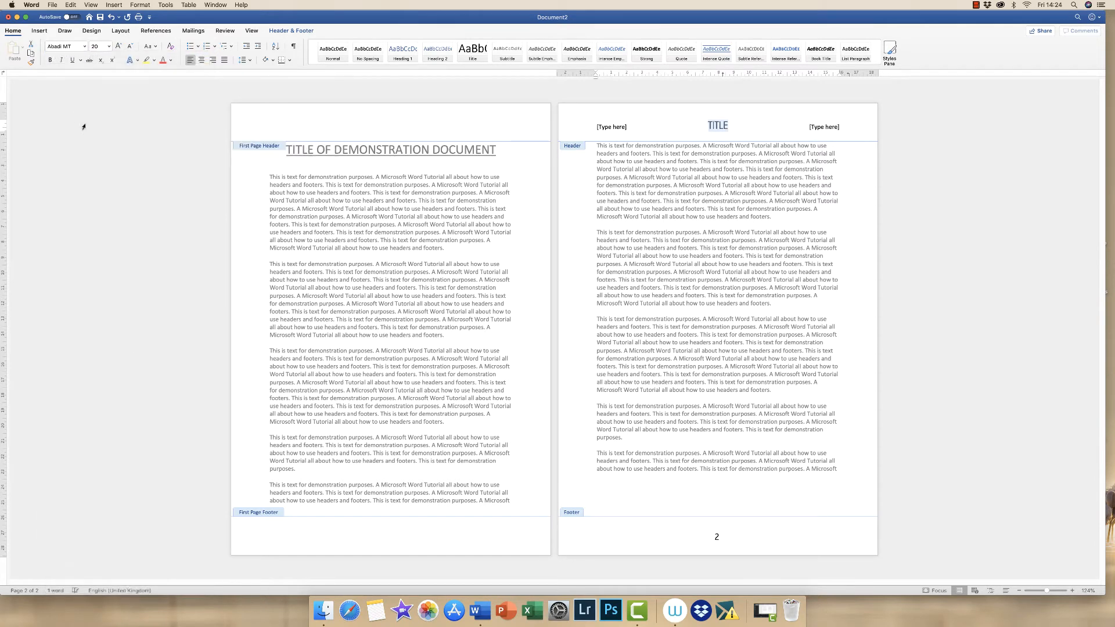
left_click(84, 47)
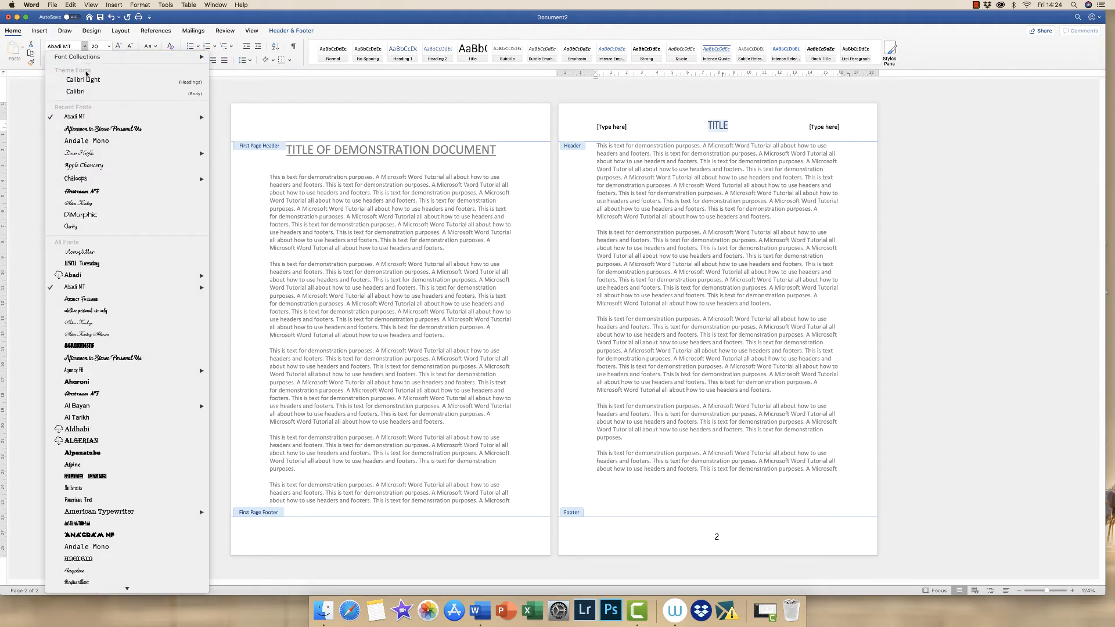
left_click(89, 178)
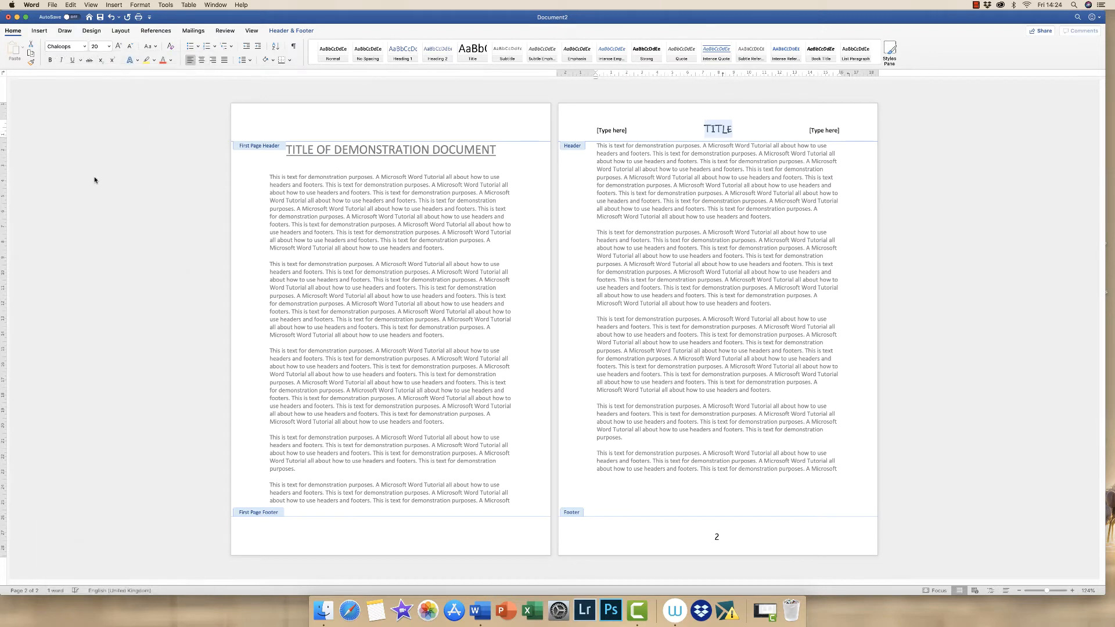
double_click(740, 189)
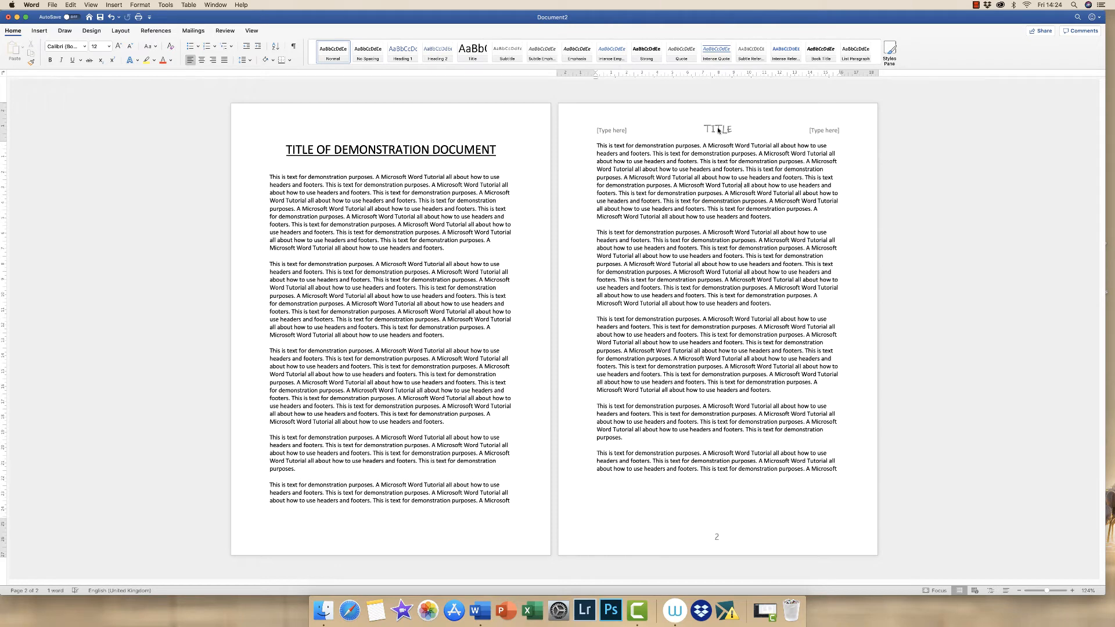
Step: Reopen the second page's header and delete both "[Type here]" placeholders beside the title
double_click(621, 130)
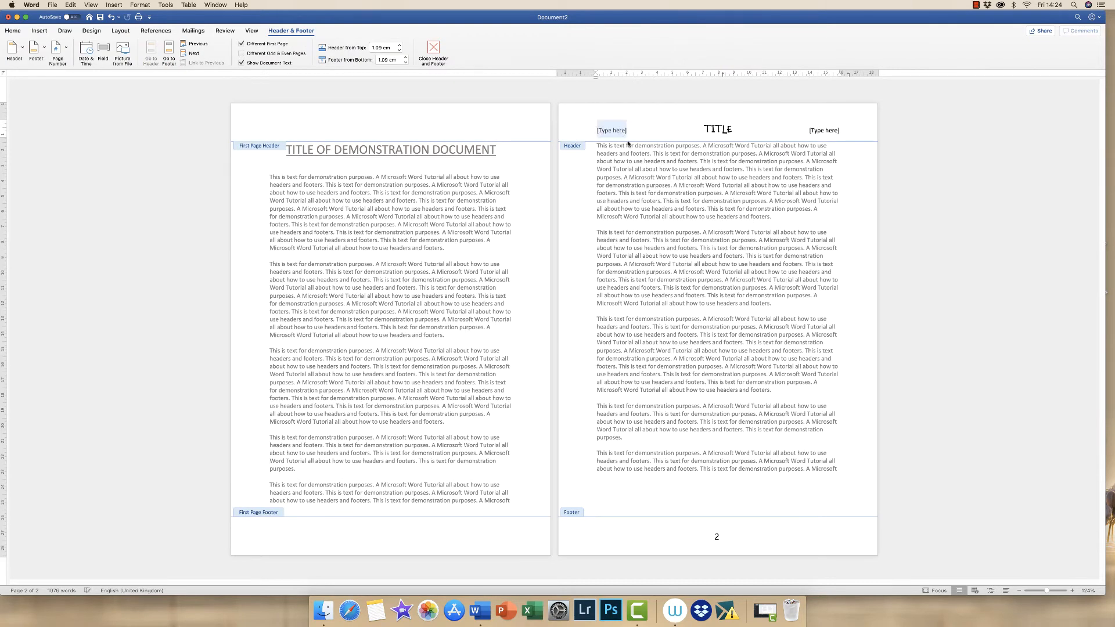
key("BackSpace")
left_click(830, 123)
key("BackSpace")
Step: Add a text box reading "typing" to the right of the header title and shrink it to about 2.14 cm wide and 0.97 cm high
left_click(39, 31)
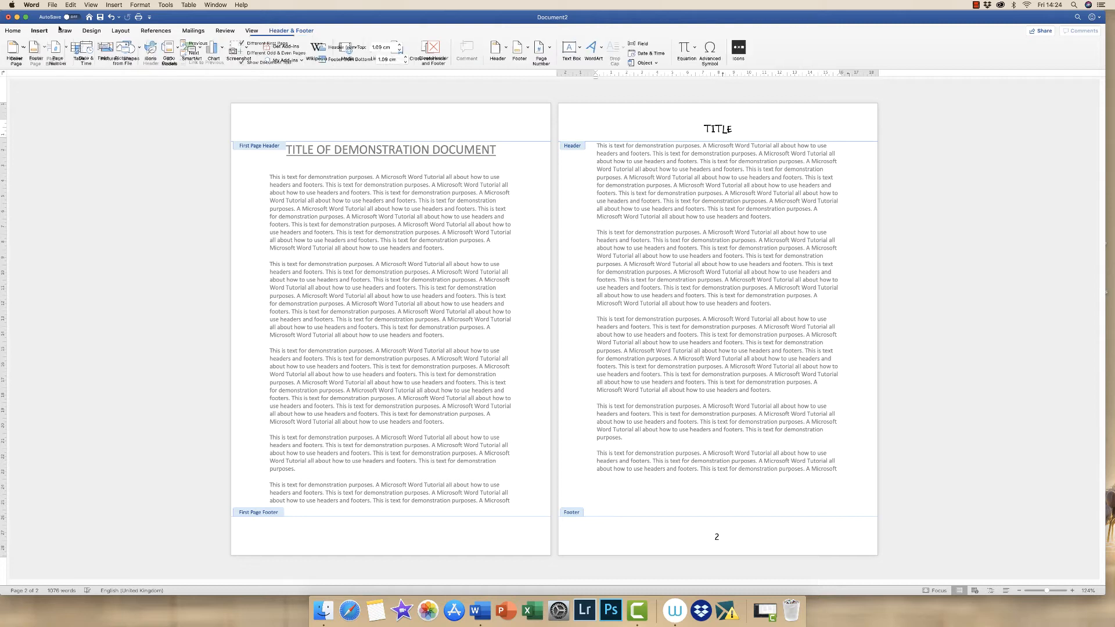
left_click(577, 47)
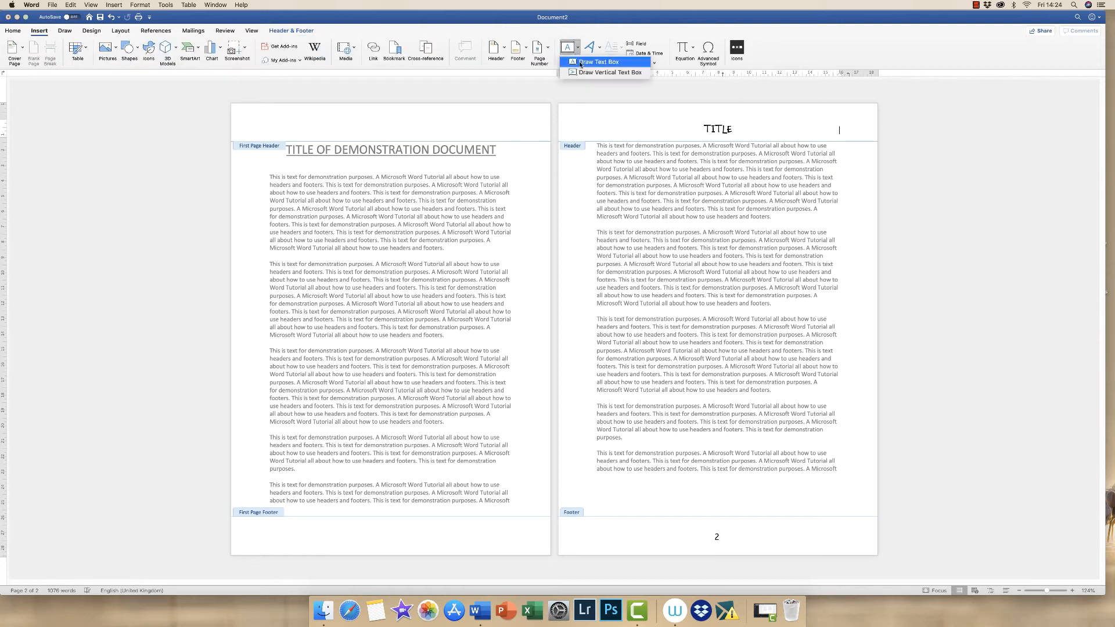
left_click(609, 61)
left_click_drag(757, 114, 848, 150)
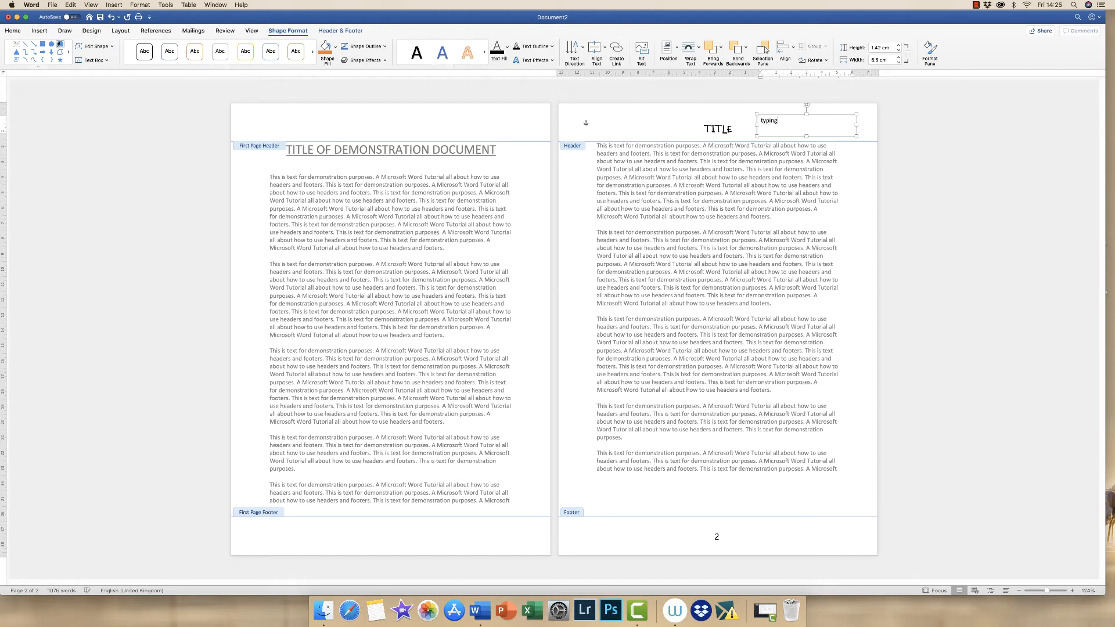
double_click(856, 121)
left_click_drag(791, 135, 771, 122)
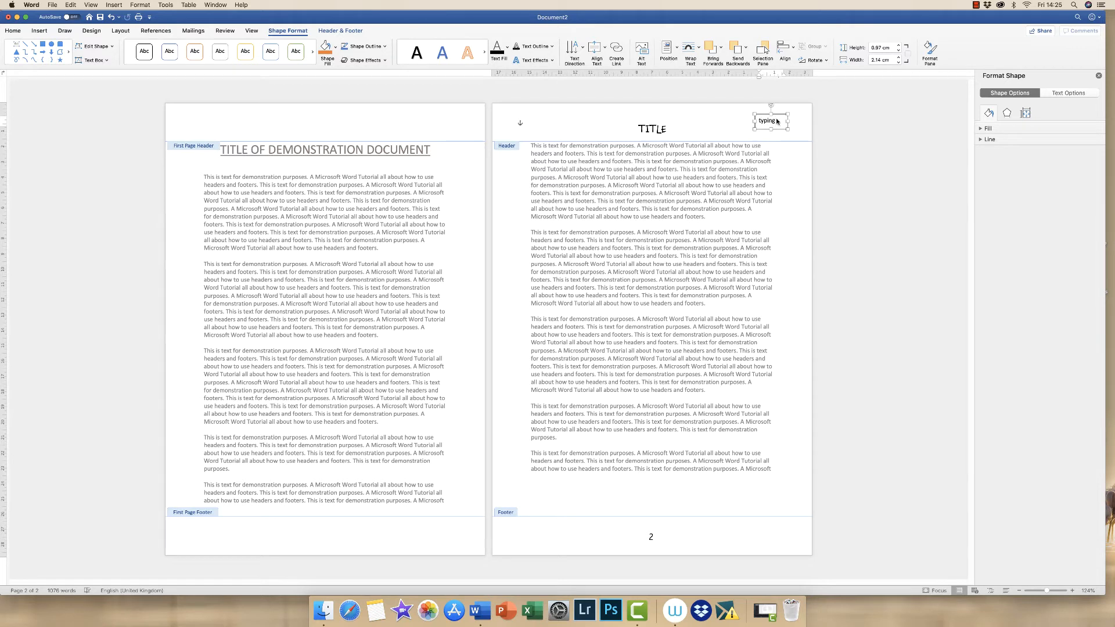
Step: Change the text in the header's text box to uppercase and make it one font size larger
left_click_drag(776, 120, 761, 120)
left_click(22, 33)
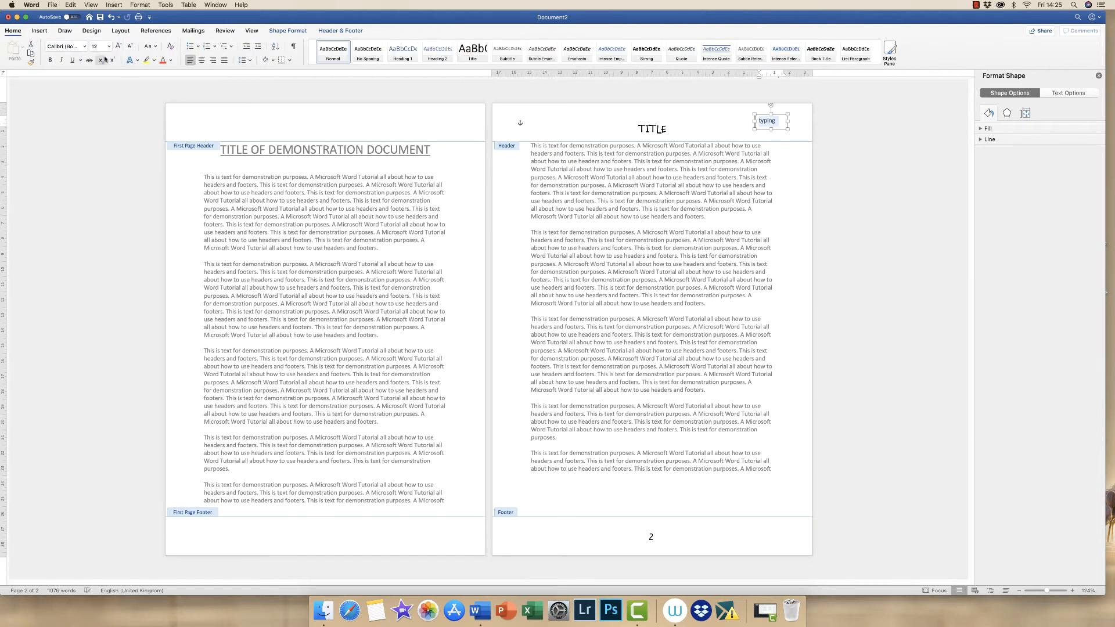
left_click(156, 46)
left_click(168, 79)
left_click(118, 46)
Step: Colour the text box's text red, widen the box slightly to the left, and return to the body text
left_click(164, 59)
left_click_drag(752, 123, 748, 122)
double_click(631, 229)
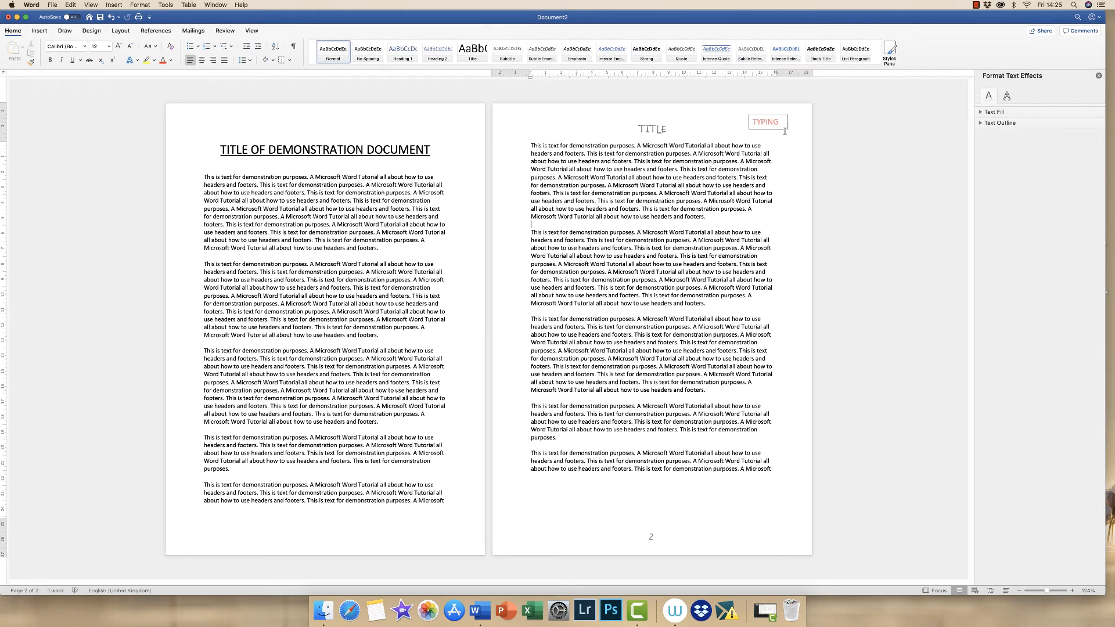
Step: Reopen the second page's header and place the cursor in the "TYPING" text box
double_click(764, 124)
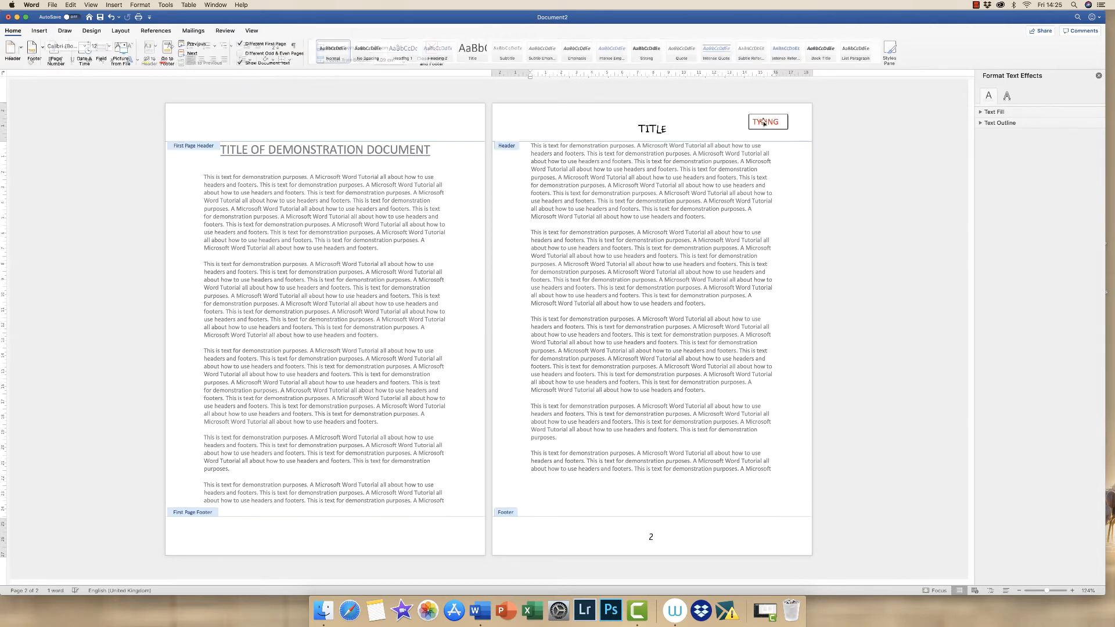
left_click(763, 122)
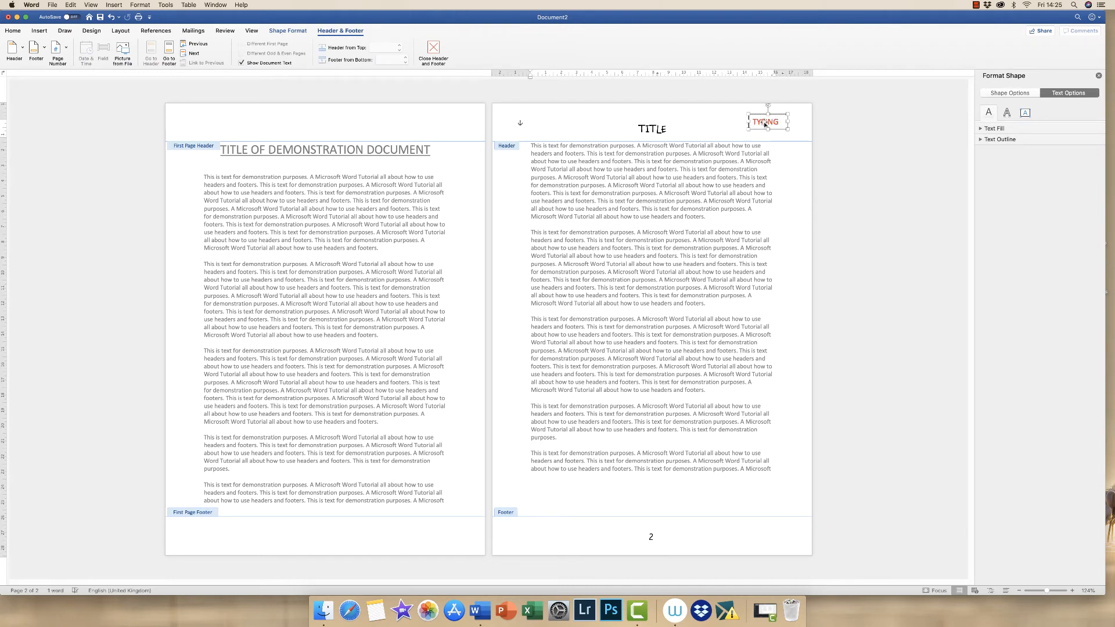
Step: Remove the outline from the header's "TYPING" text box and return to the body text
left_click(292, 32)
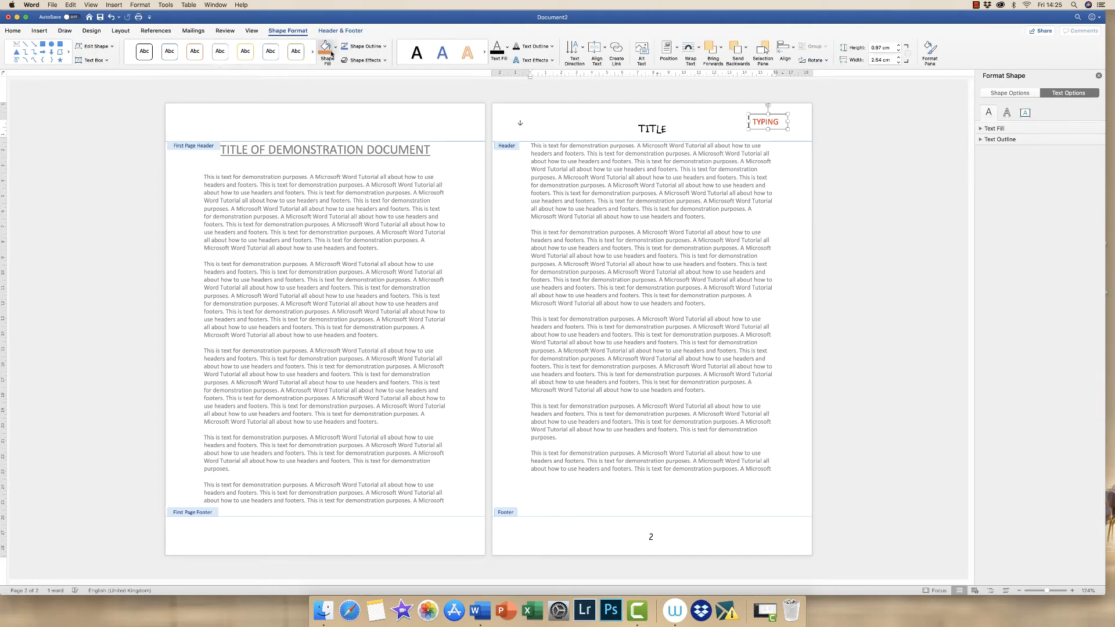
left_click(332, 52)
left_click(363, 51)
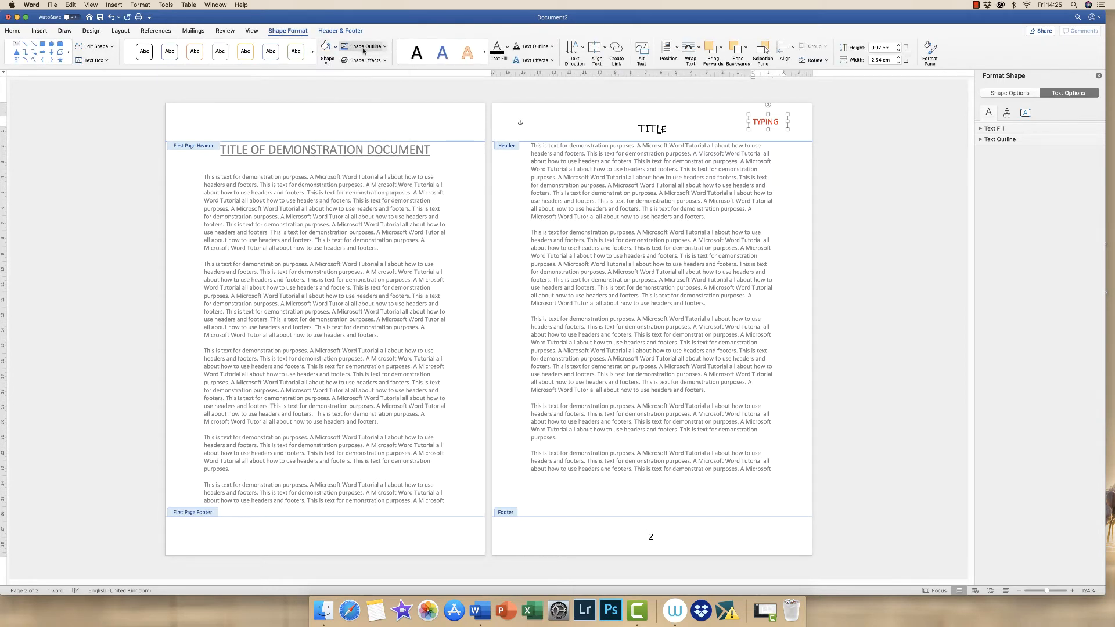
left_click(370, 47)
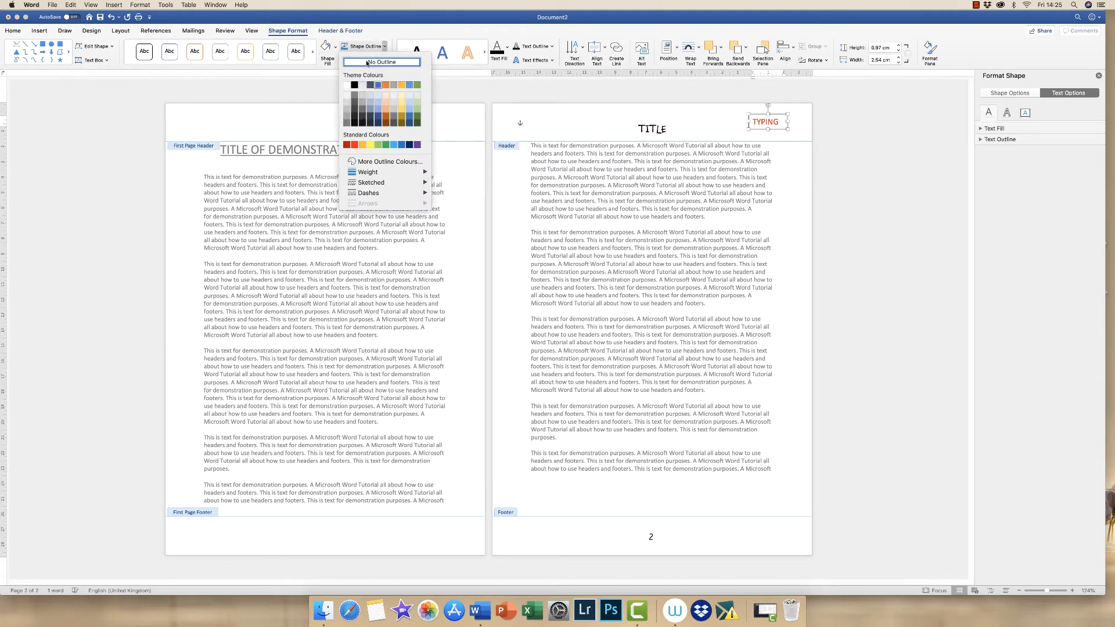
left_click(383, 59)
double_click(706, 182)
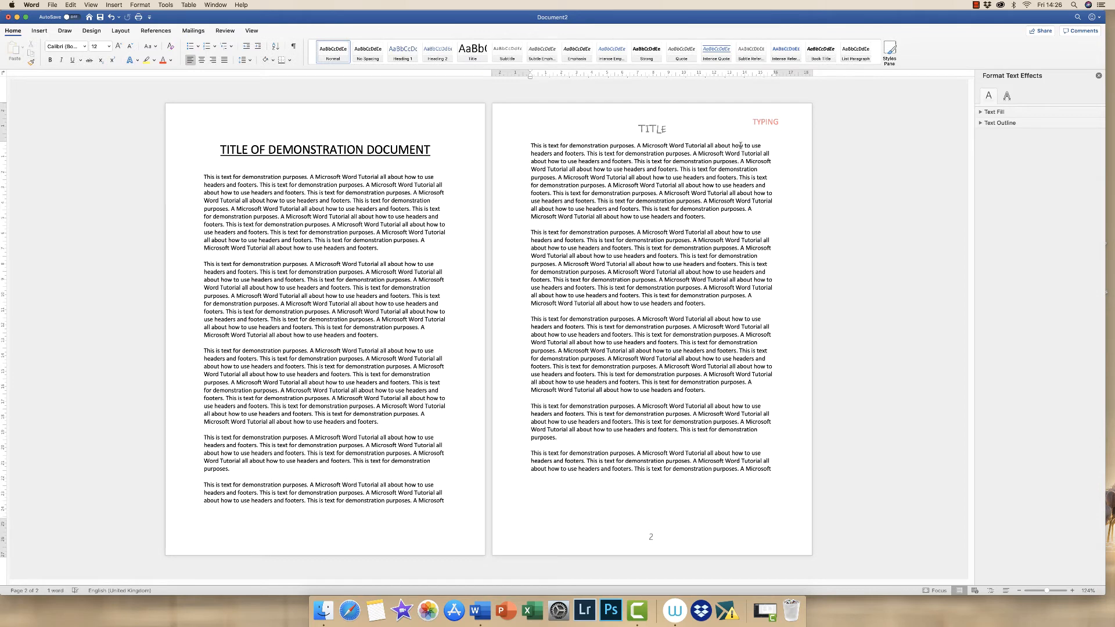
Step: Move the "TYPING" text box from the second page's header into the footer, left of the page number, and return to the body text
double_click(766, 123)
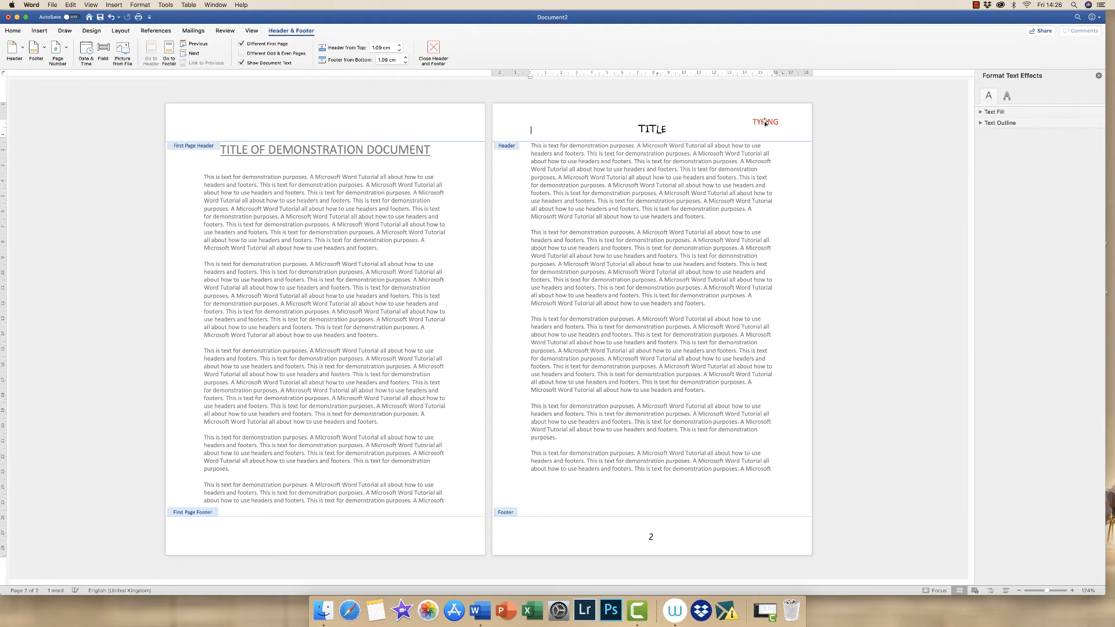
left_click(766, 123)
left_click_drag(766, 123, 762, 123)
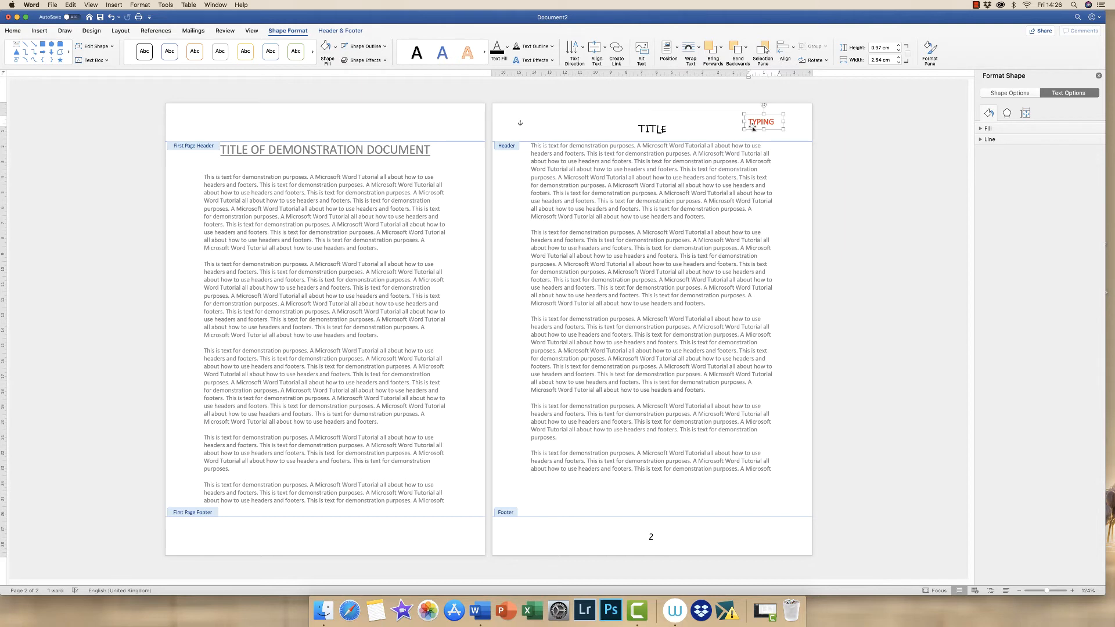
left_click_drag(761, 124, 539, 535)
double_click(601, 408)
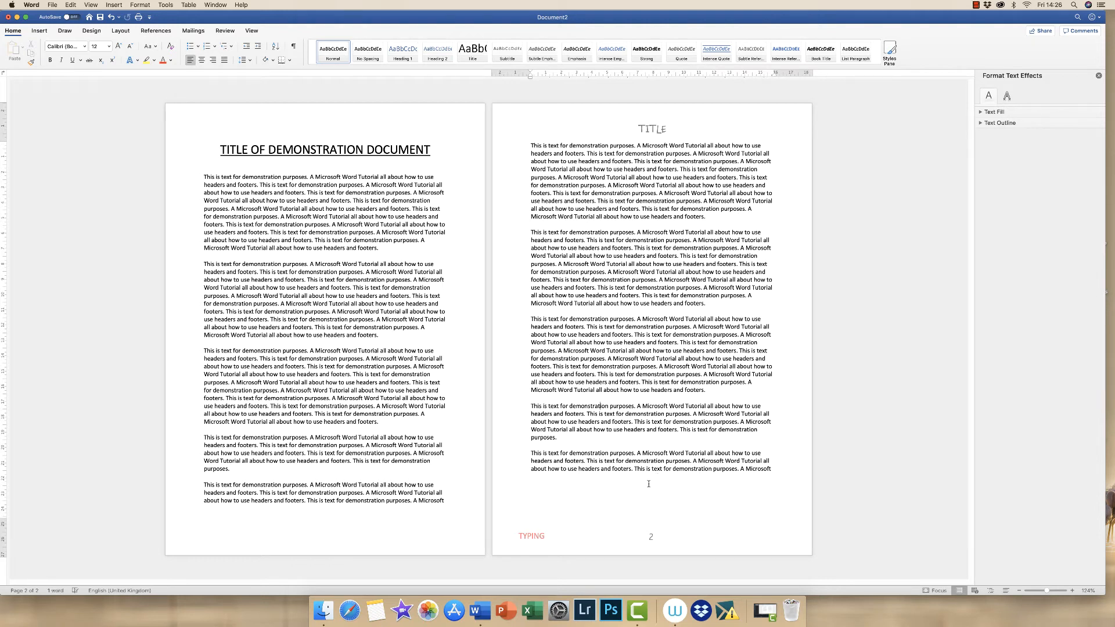
Step: Copy the second page's body text, paste it at the document's end to create a third page, and close the text effects pane
left_click_drag(770, 472, 527, 147)
key("super+c")
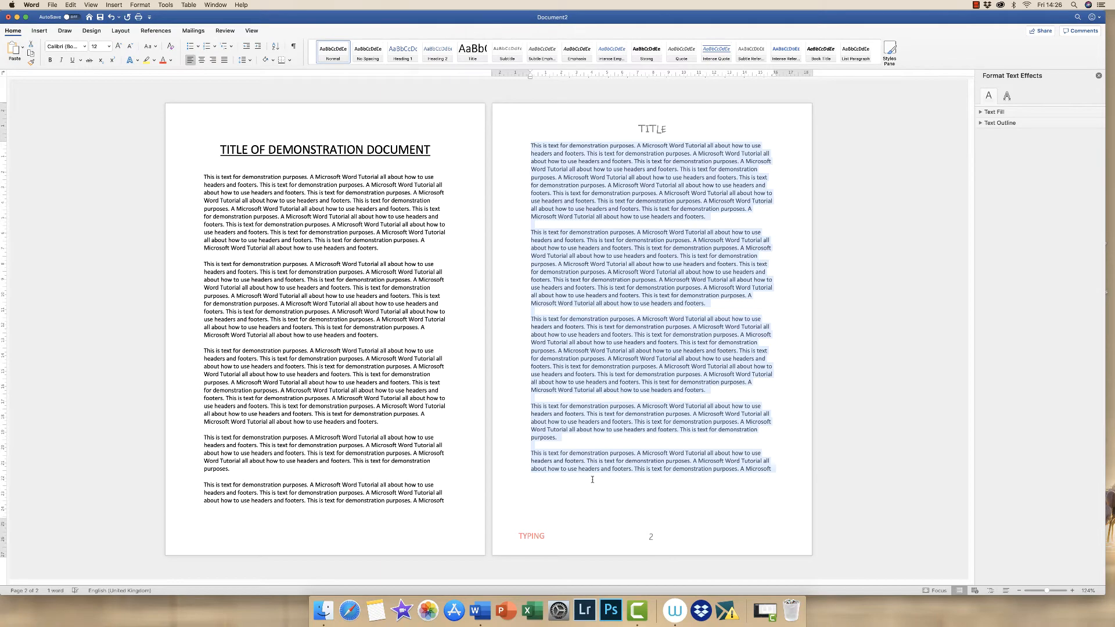
left_click(592, 479)
key("super+v")
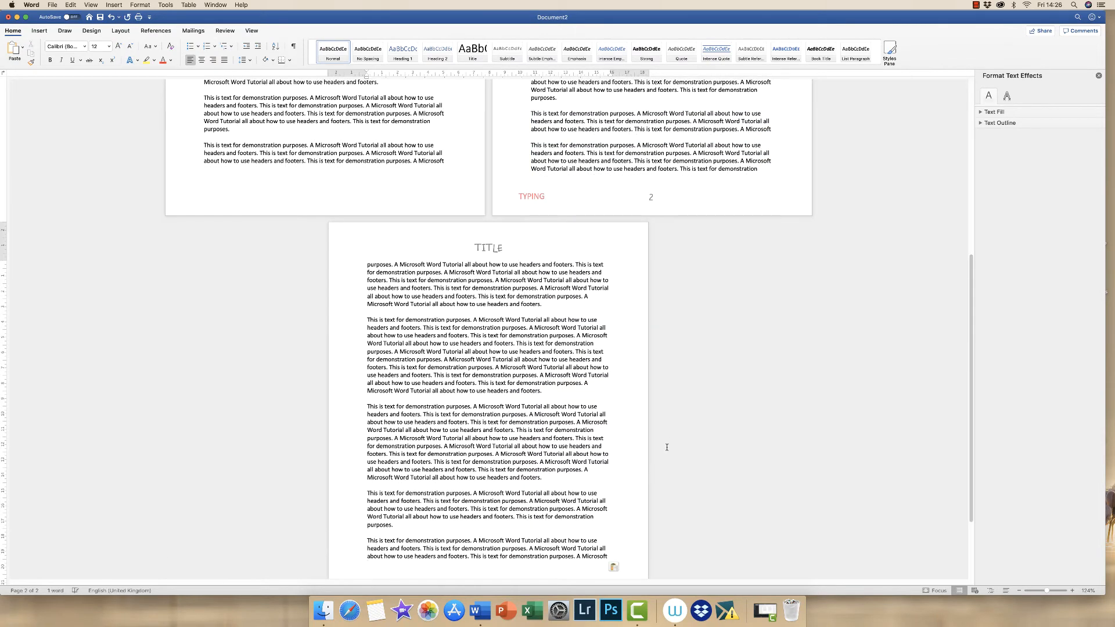
left_click_drag(1046, 591, 1040, 591)
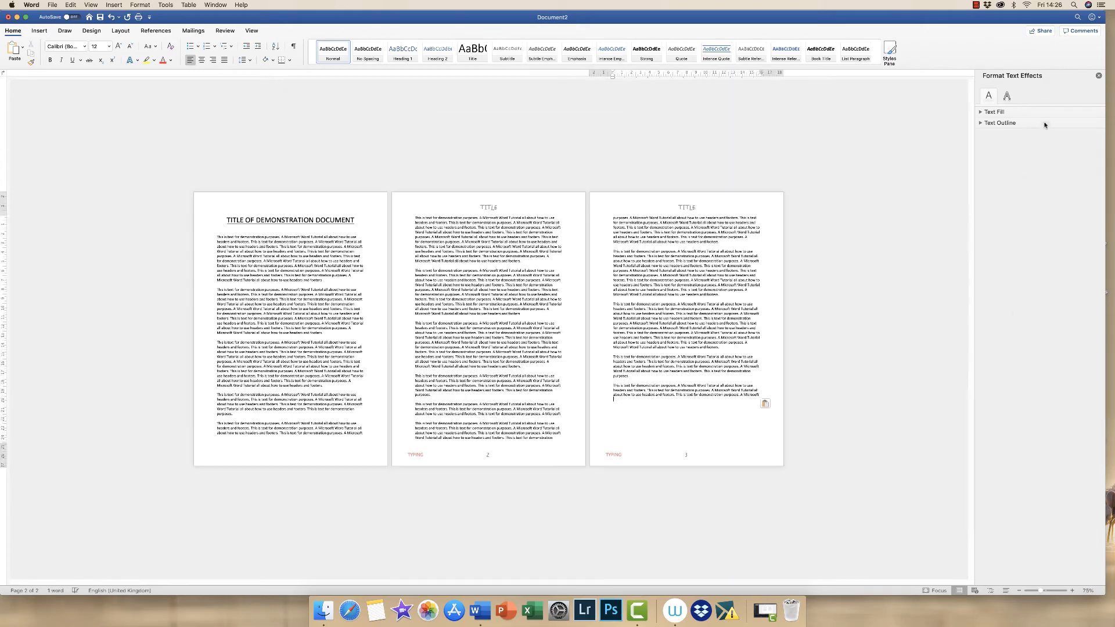
left_click(1099, 75)
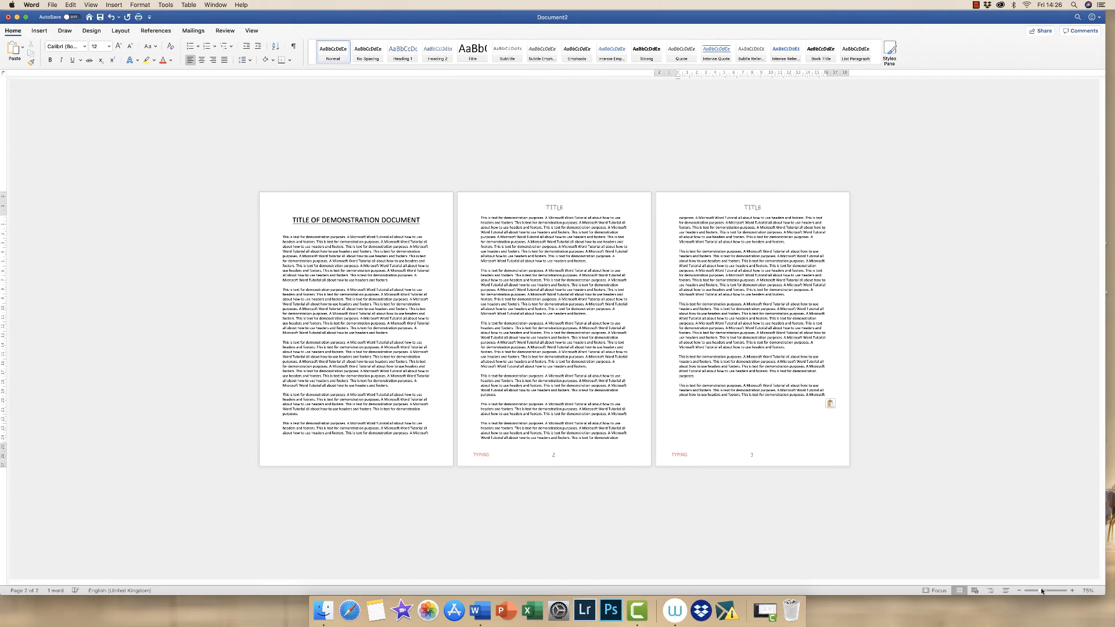
left_click_drag(1041, 591, 1046, 591)
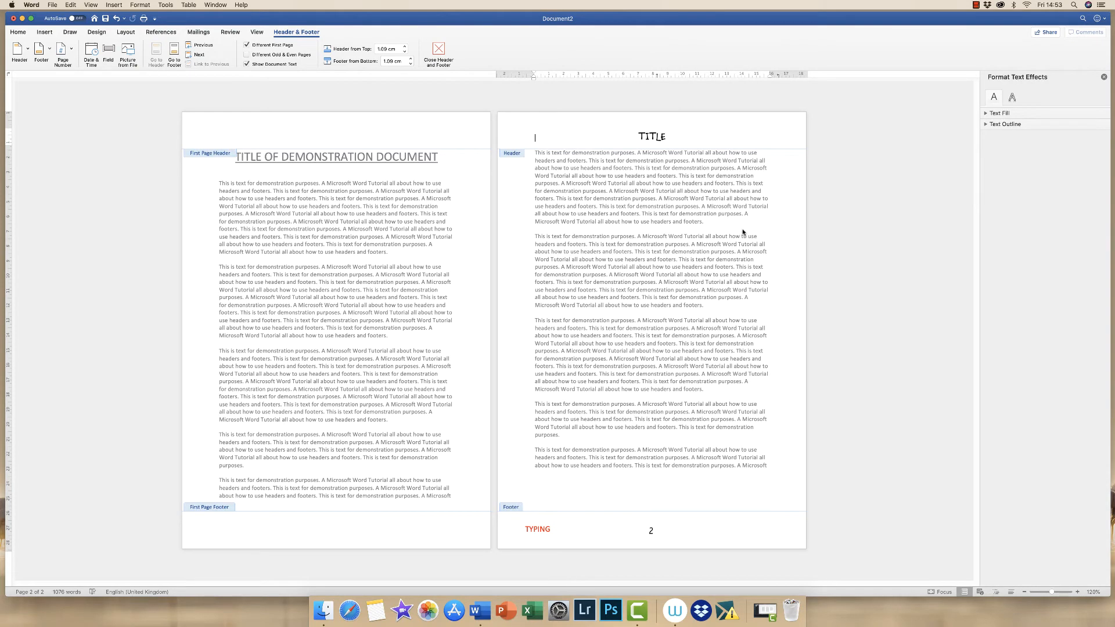
Step: Draw a text box about 6.5 cm wide and 1.8 cm high in the header, right of the title
left_click(45, 35)
left_click(583, 54)
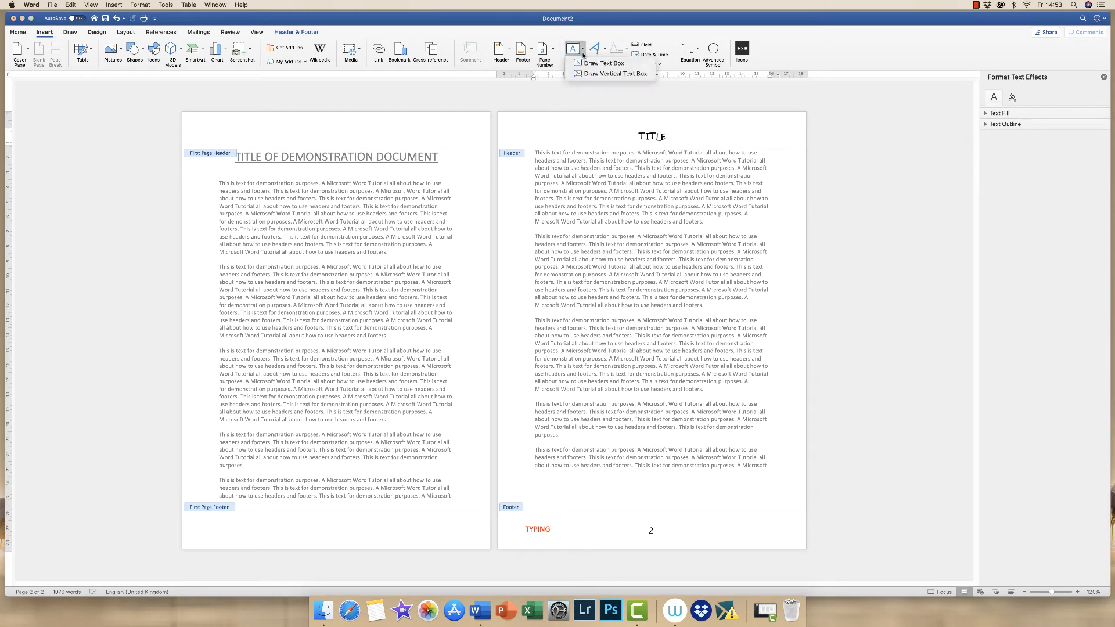
left_click(604, 65)
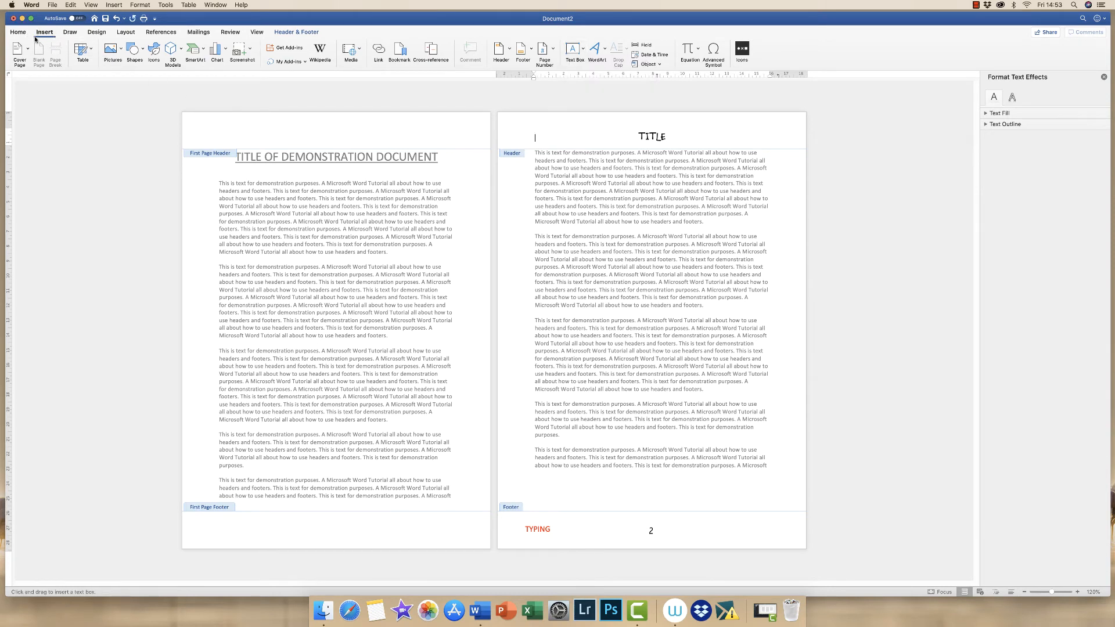
left_click(582, 51)
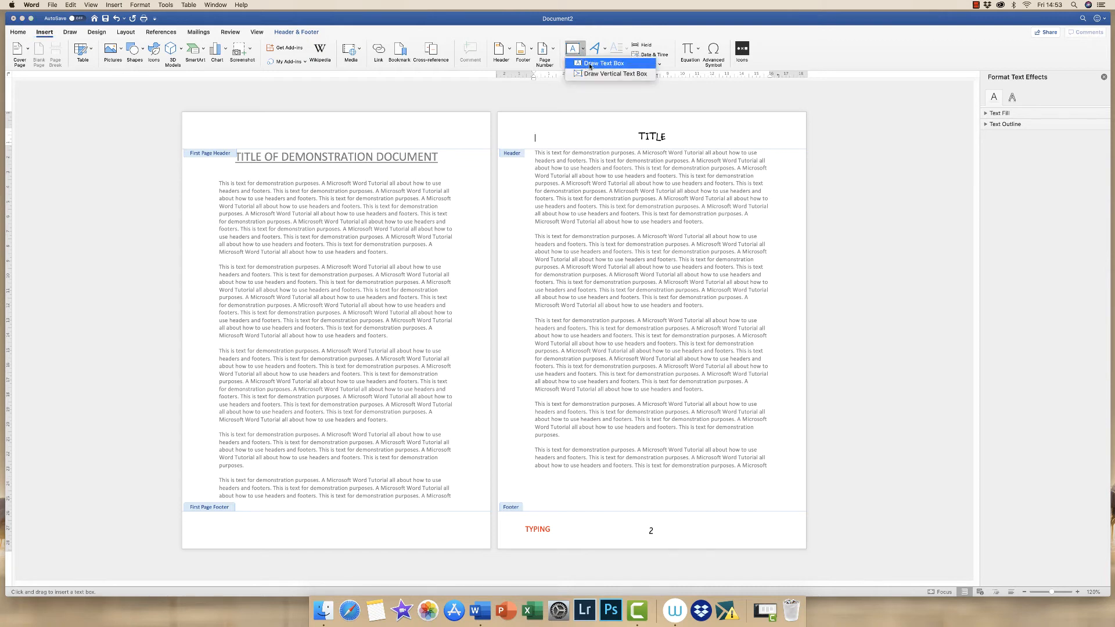
left_click(590, 64)
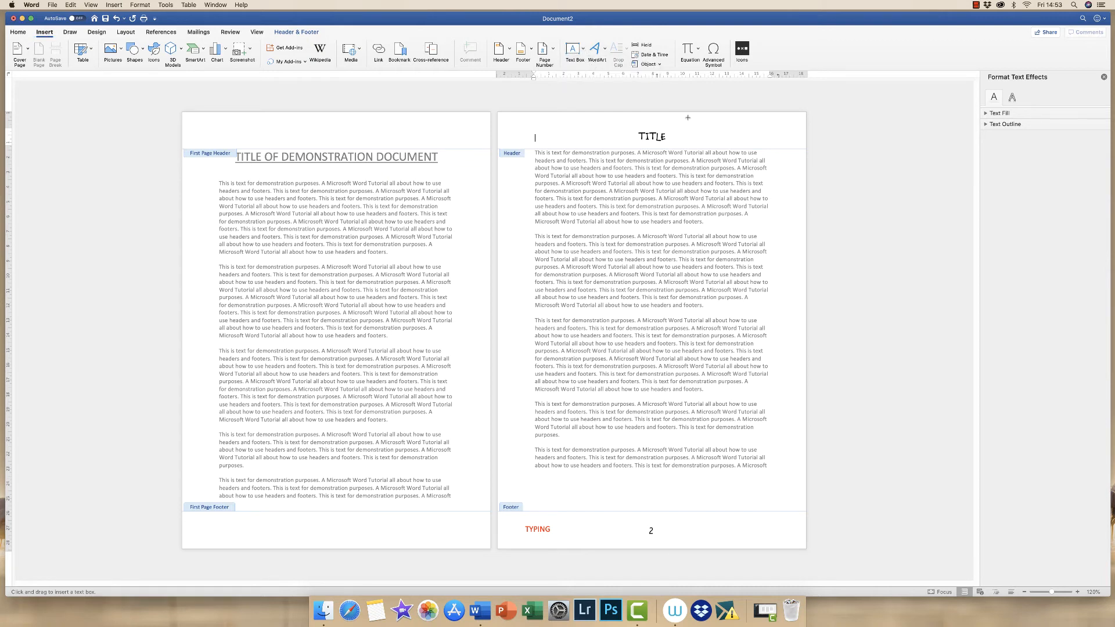
mouse_move(687, 117)
left_mouse_down()
mouse_move(701, 141)
mouse_move(785, 145)
left_mouse_up()
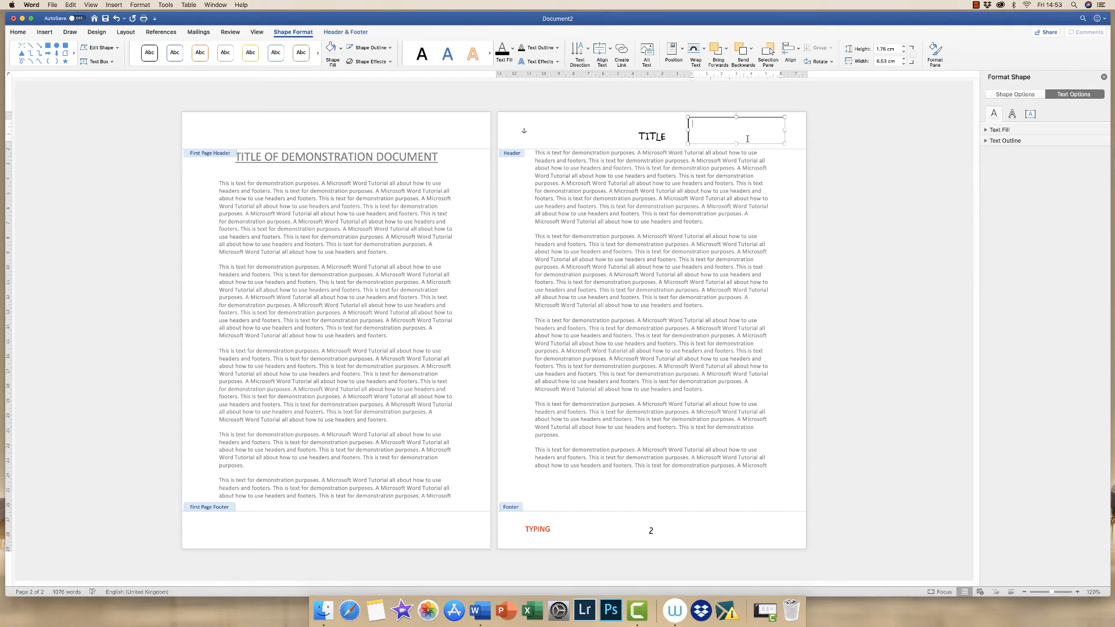
Step: Return to the body text and set the page colour to black
double_click(659, 202)
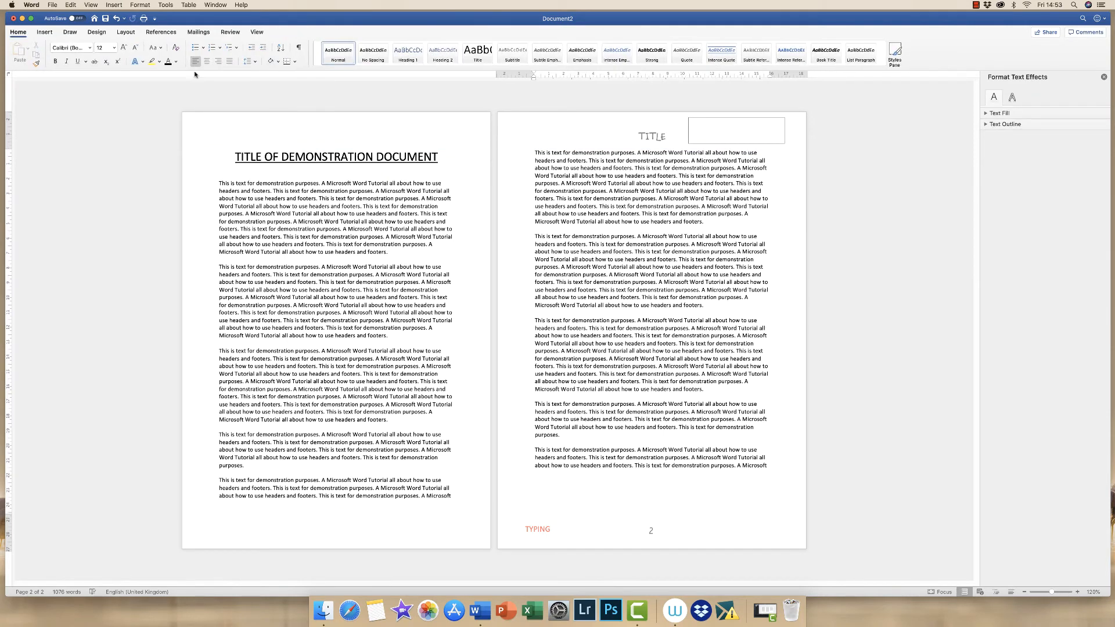
left_click(95, 33)
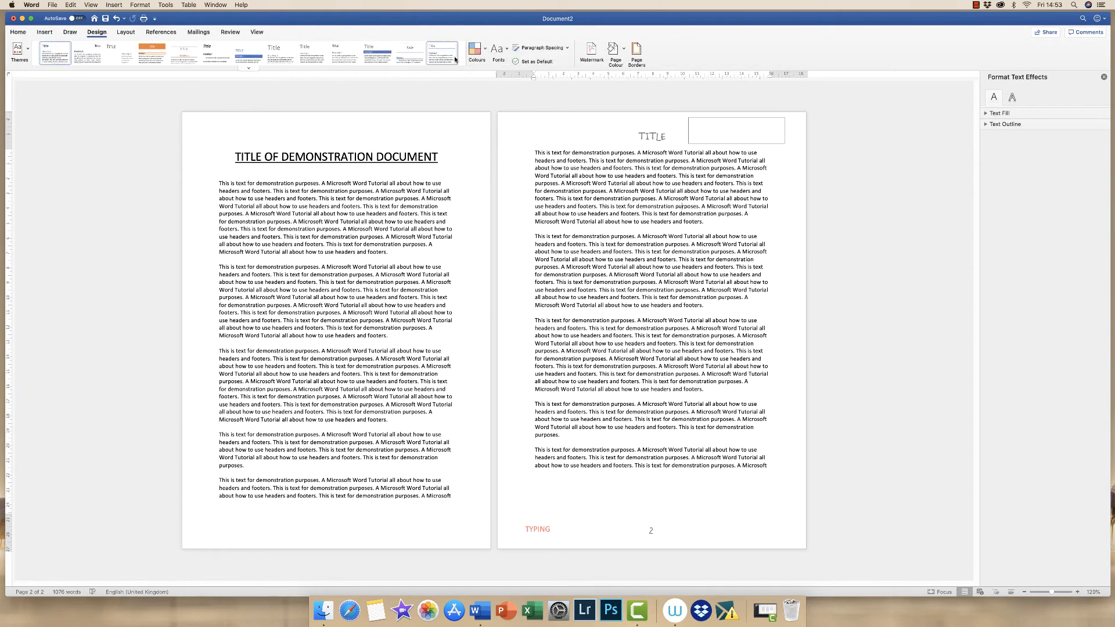
left_click(624, 50)
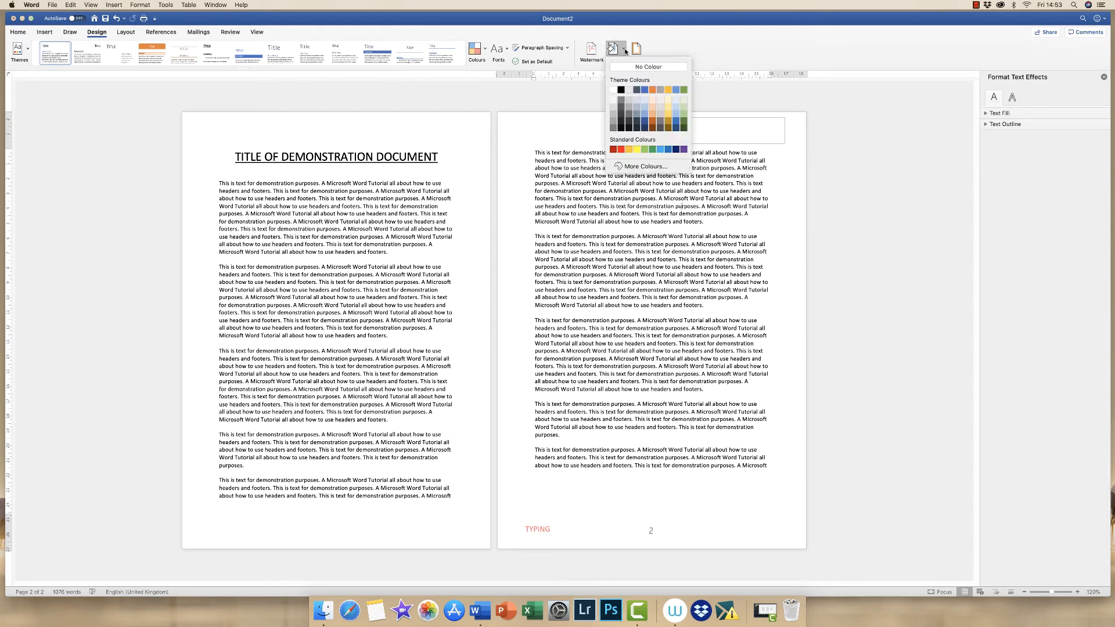
left_click(621, 89)
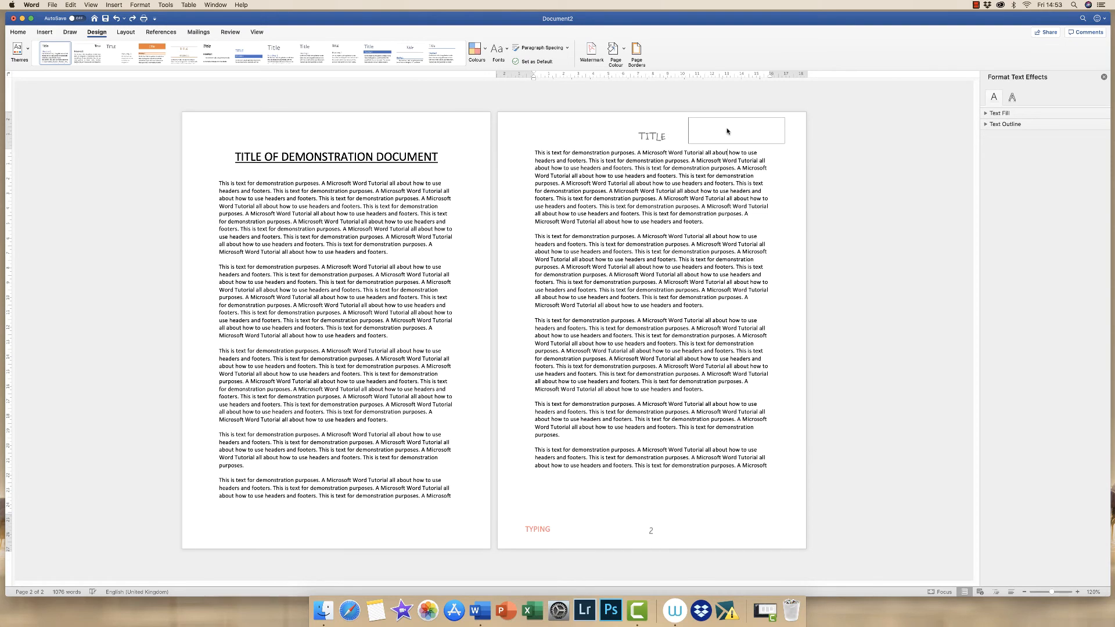
Step: Reopen the header and insert the picture Berries-1.JPG into the empty text box
double_click(725, 131)
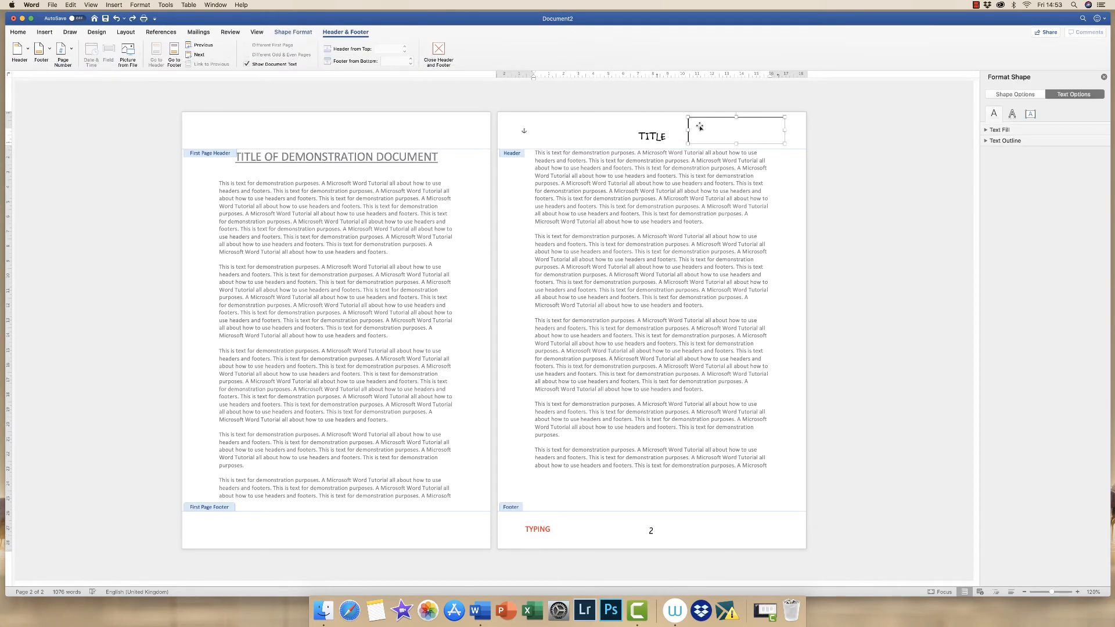
left_click(697, 126)
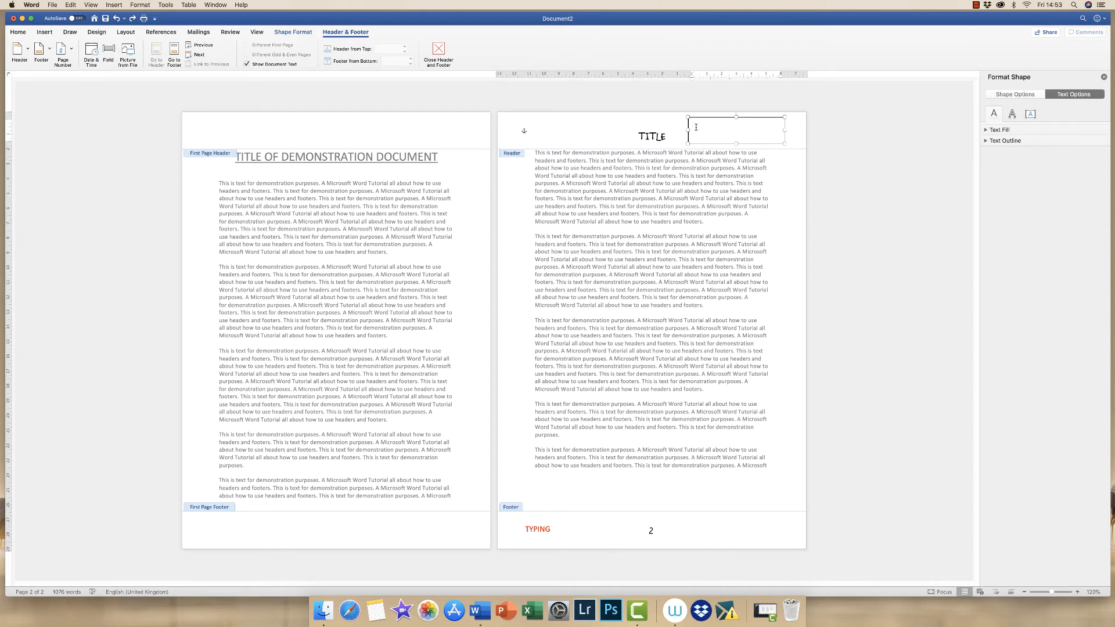
left_click(44, 33)
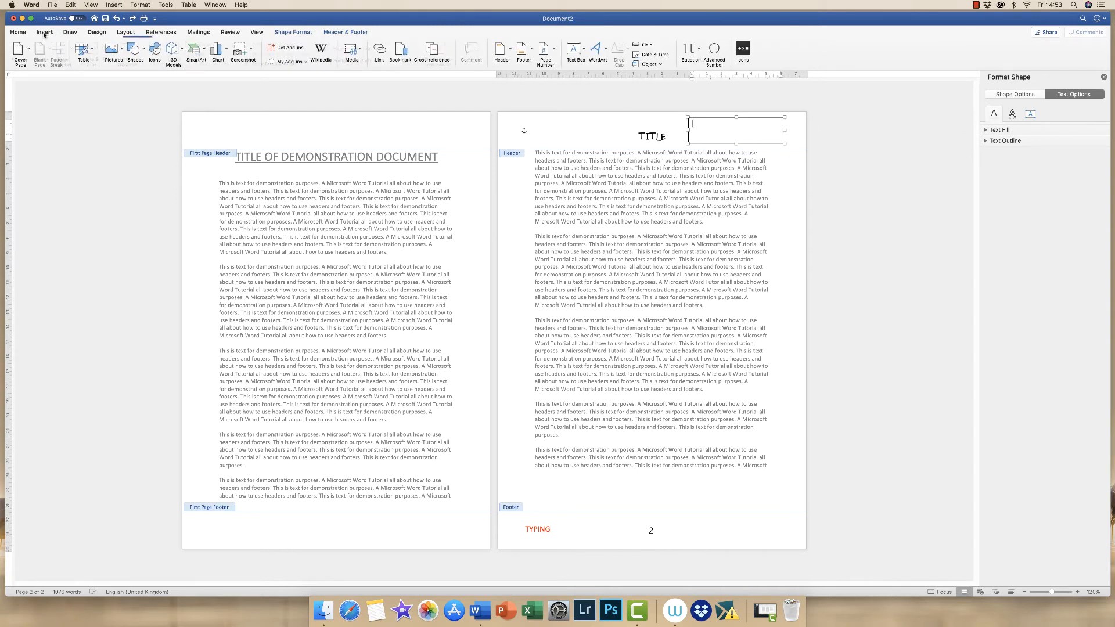
left_click(121, 51)
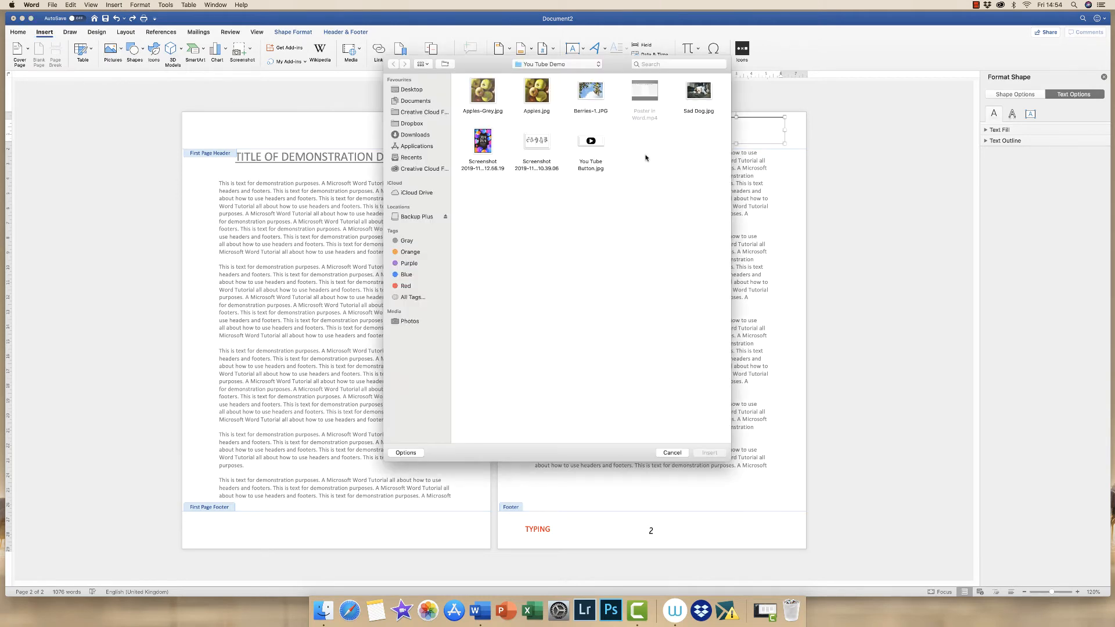
left_click(588, 92)
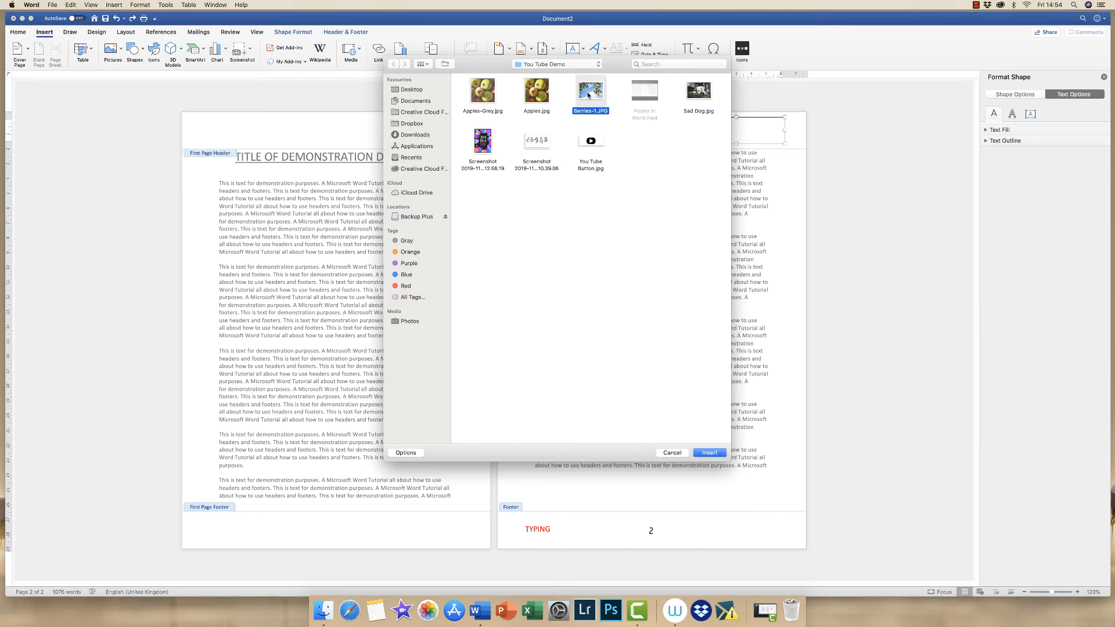
left_click(709, 452)
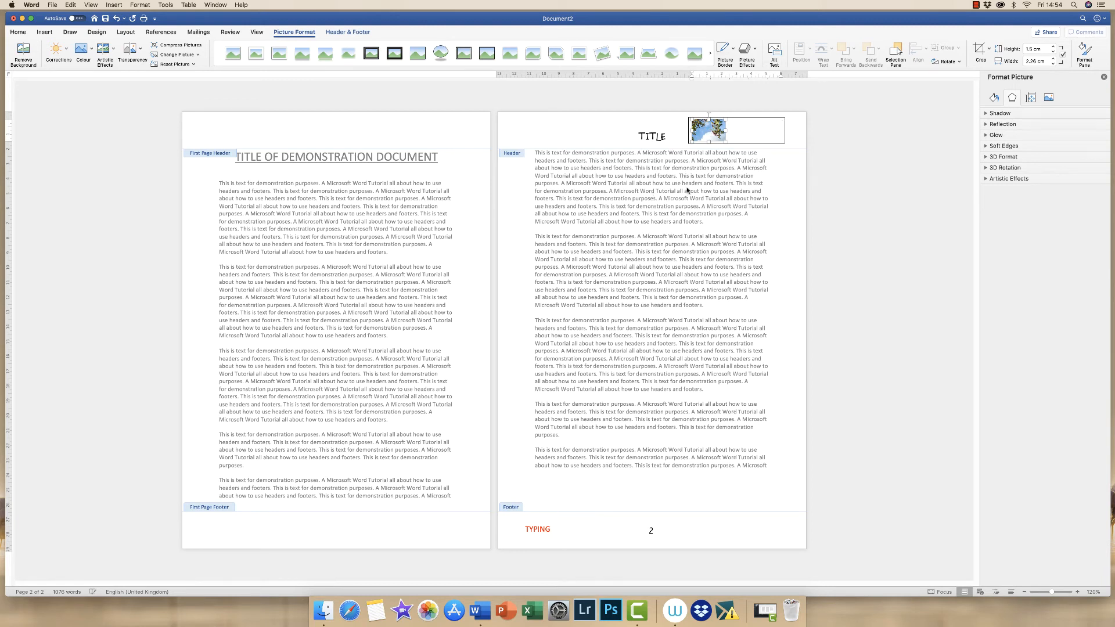
Step: Shrink the header's text box to fit around the picture, about 2.77 cm wide and 1.85 cm high
left_click(746, 130)
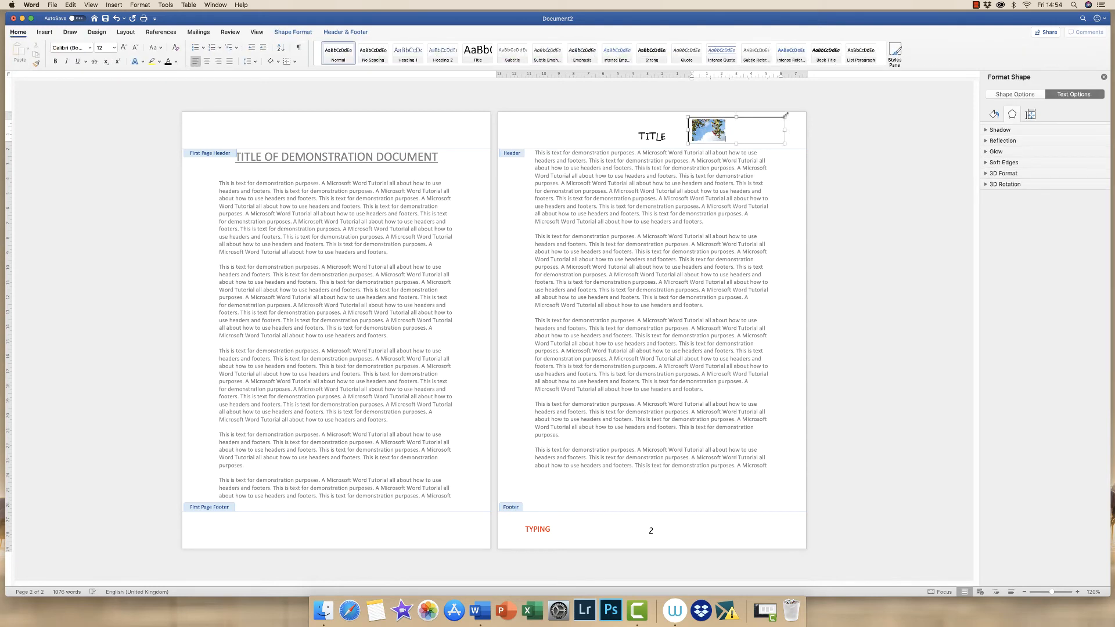
left_click_drag(783, 142, 730, 143)
left_click(734, 144)
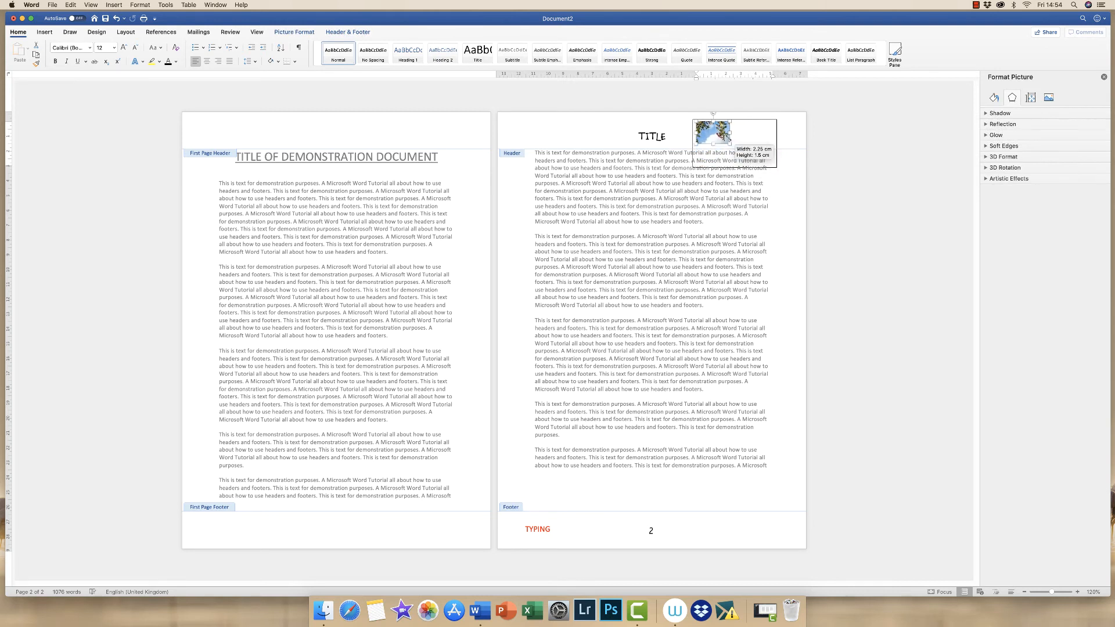
left_click(774, 168)
left_click_drag(777, 168, 715, 134)
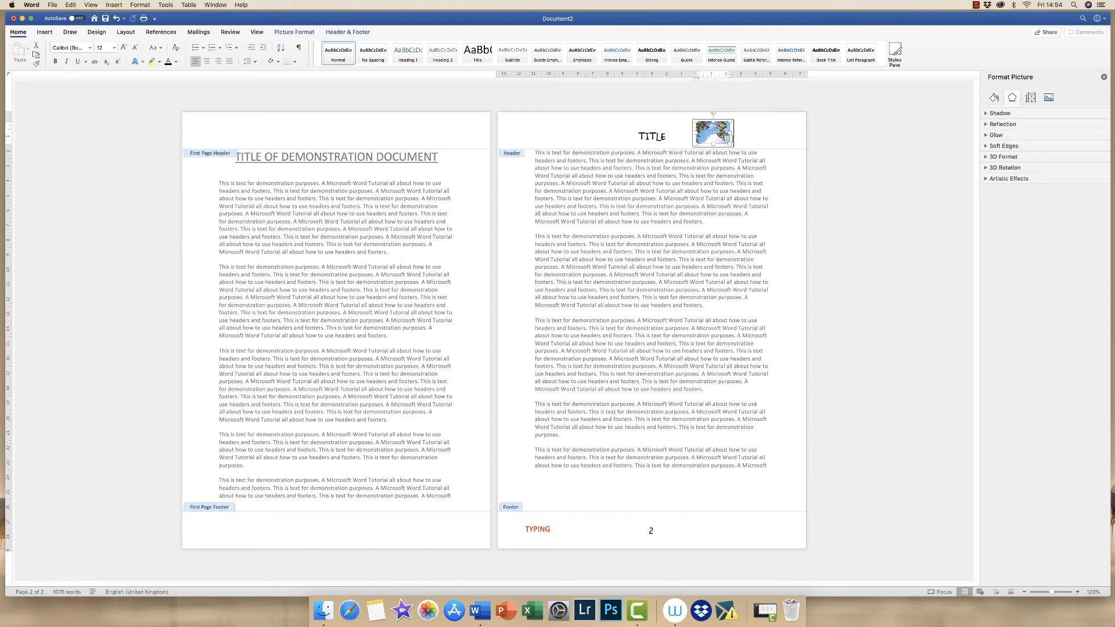
Step: Move the picture's text box further right in the header, close to the right margin, and return to the body text
left_click(731, 135)
left_click_drag(733, 127, 773, 125)
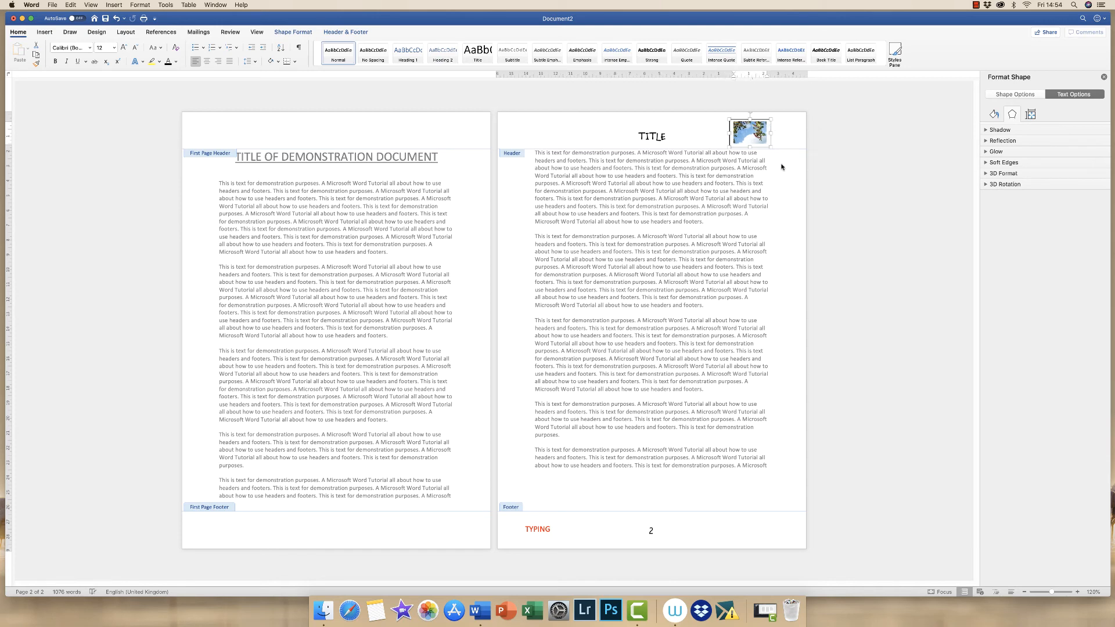
double_click(729, 193)
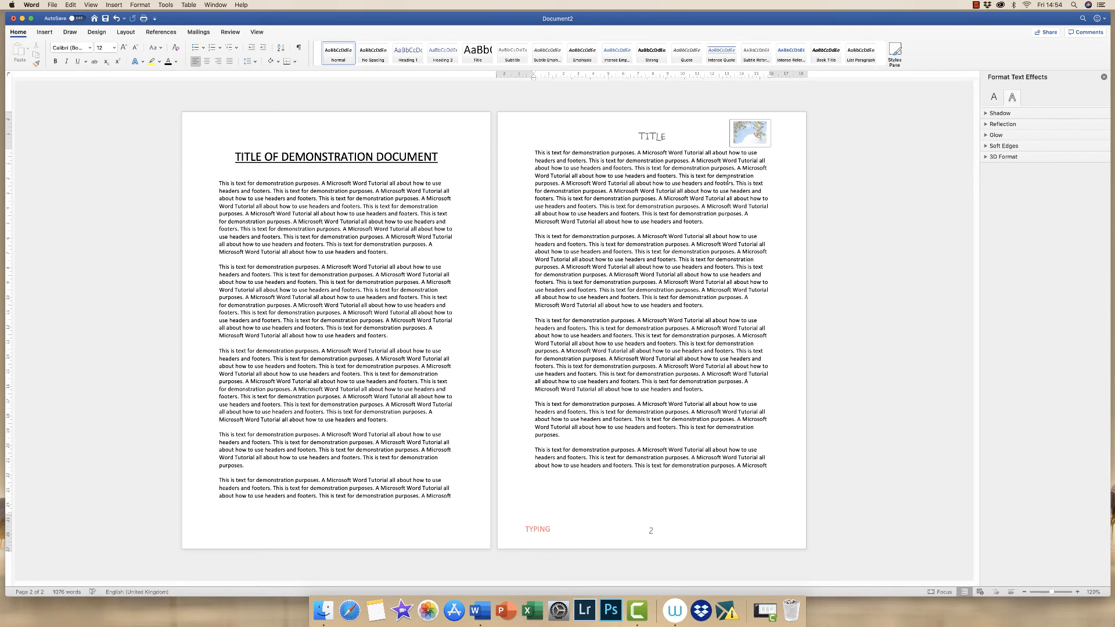
Step: Remove the outline from the text box around the header picture and return to the body text
double_click(732, 133)
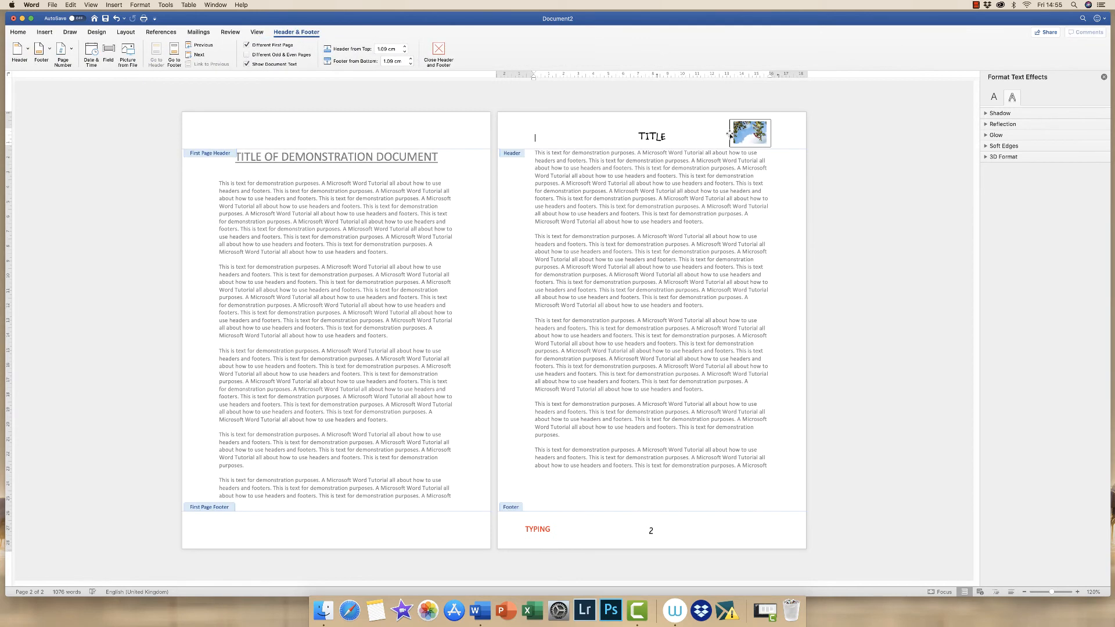
left_click(730, 133)
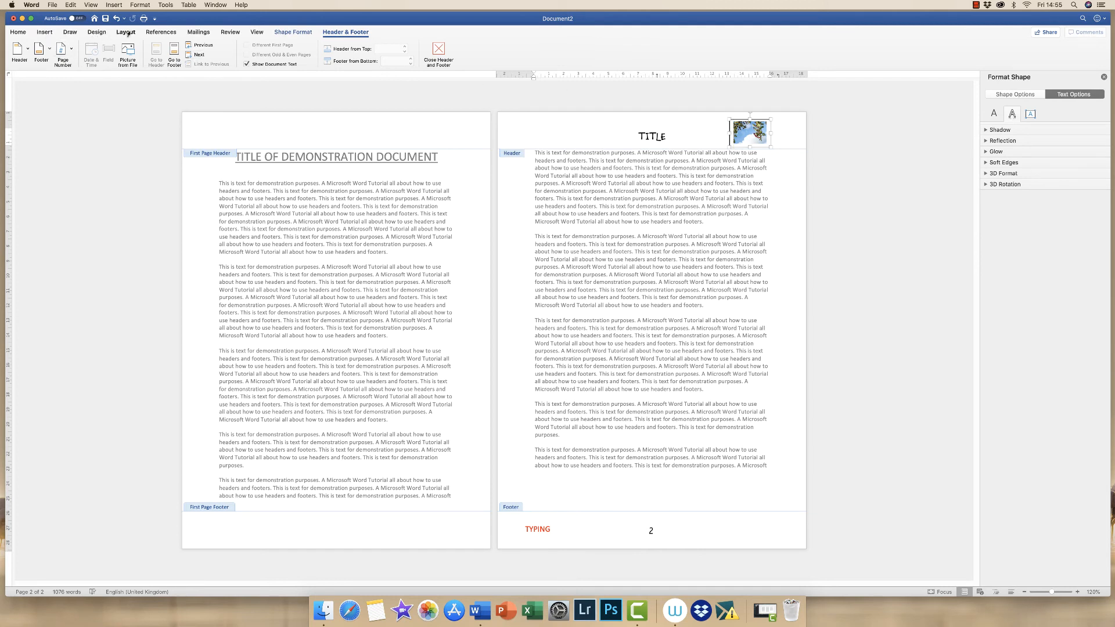
left_click(293, 32)
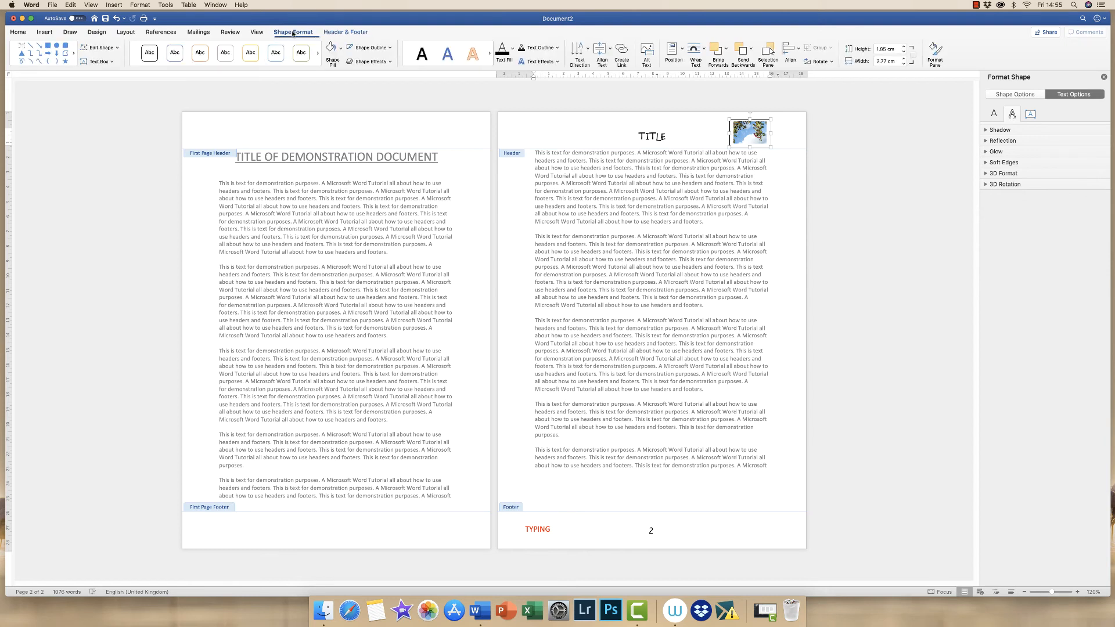
left_click(341, 49)
left_click(340, 49)
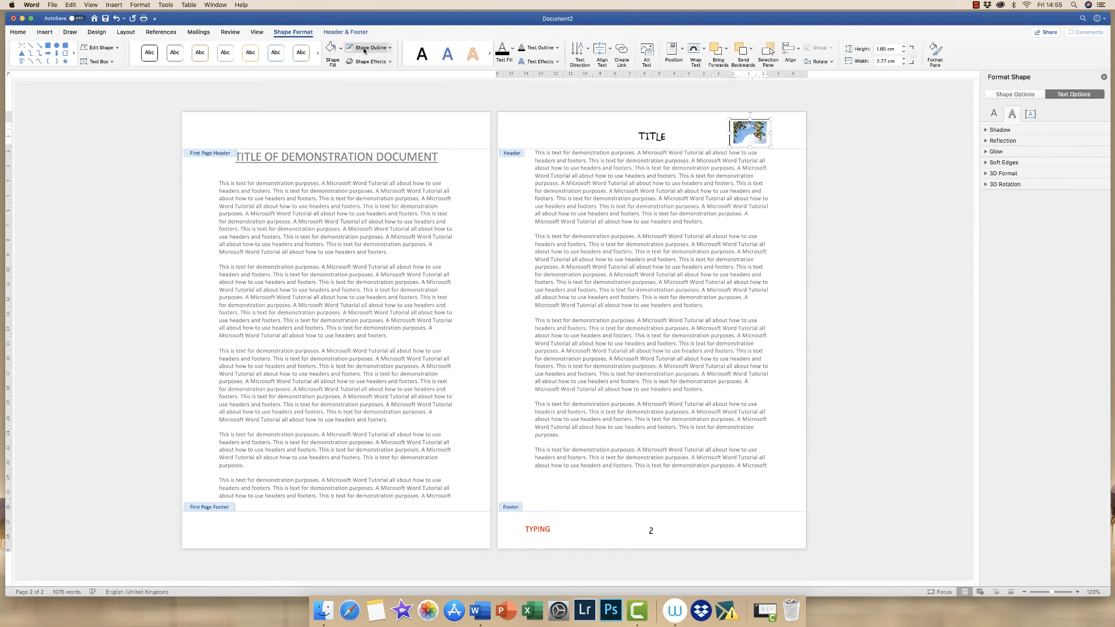
left_click(390, 47)
left_click(375, 62)
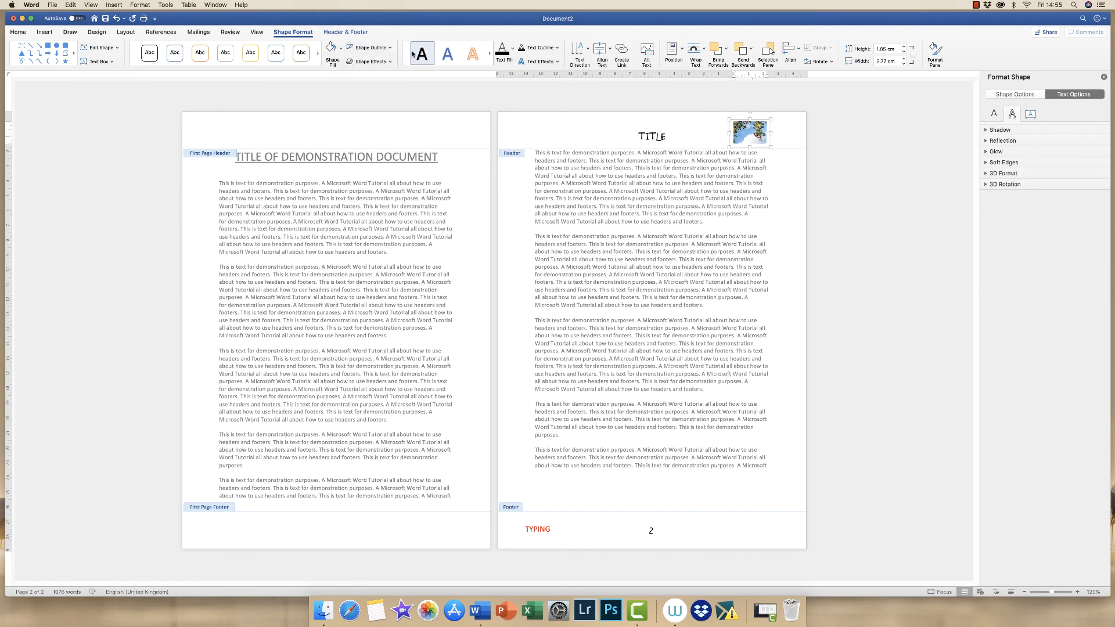
double_click(658, 215)
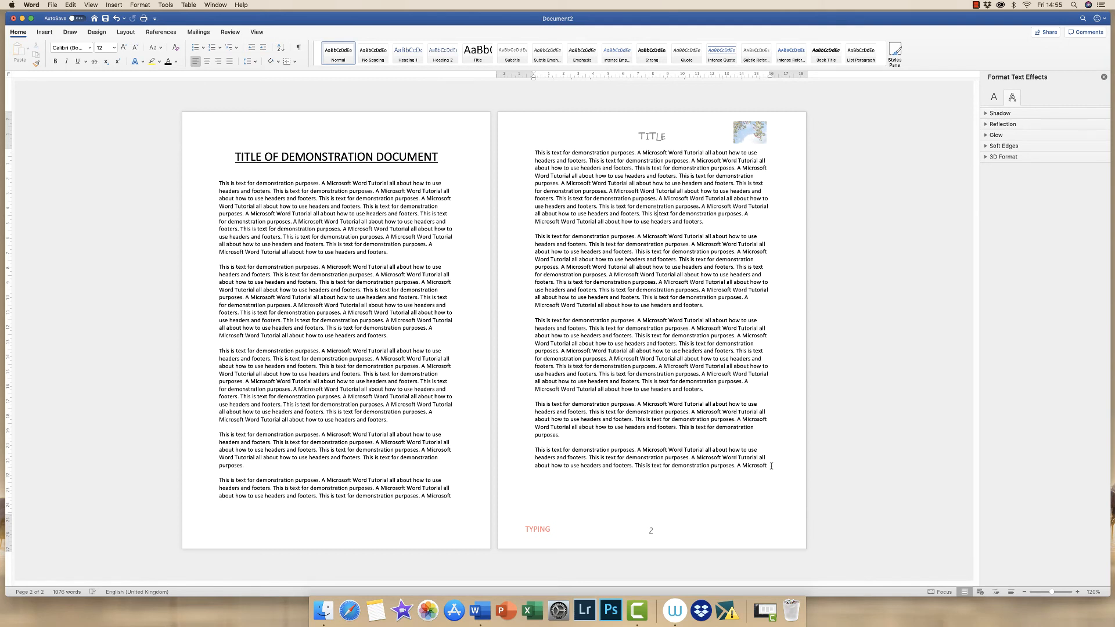
Step: Copy all the body text on page 2 and paste it at the end of the document to add a third page
left_click_drag(770, 465, 534, 152)
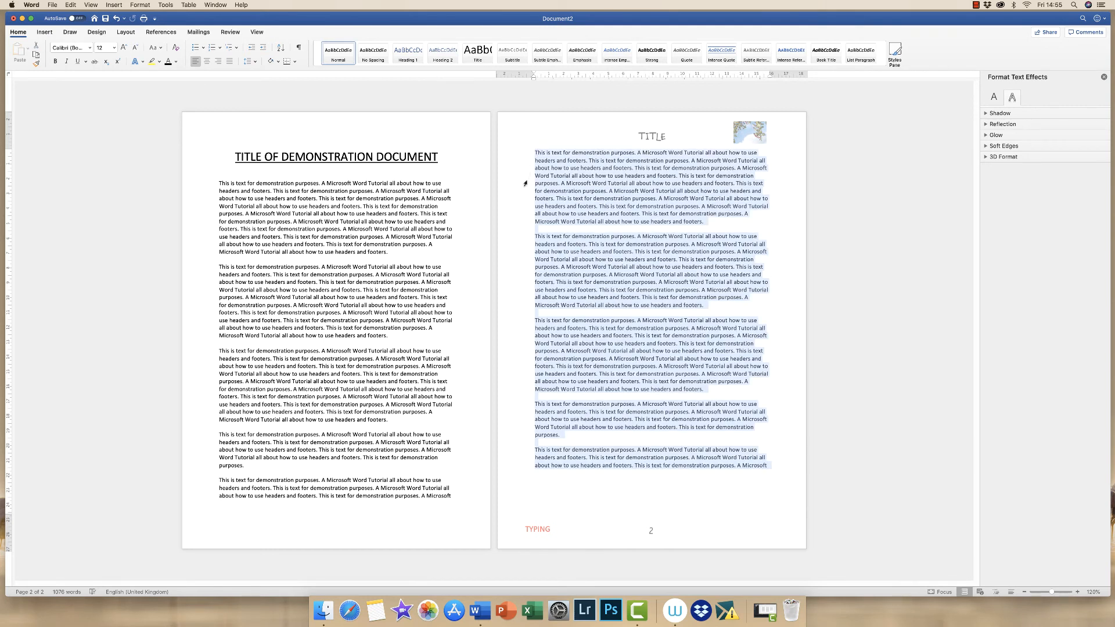
key("cmd+c")
left_click(770, 465)
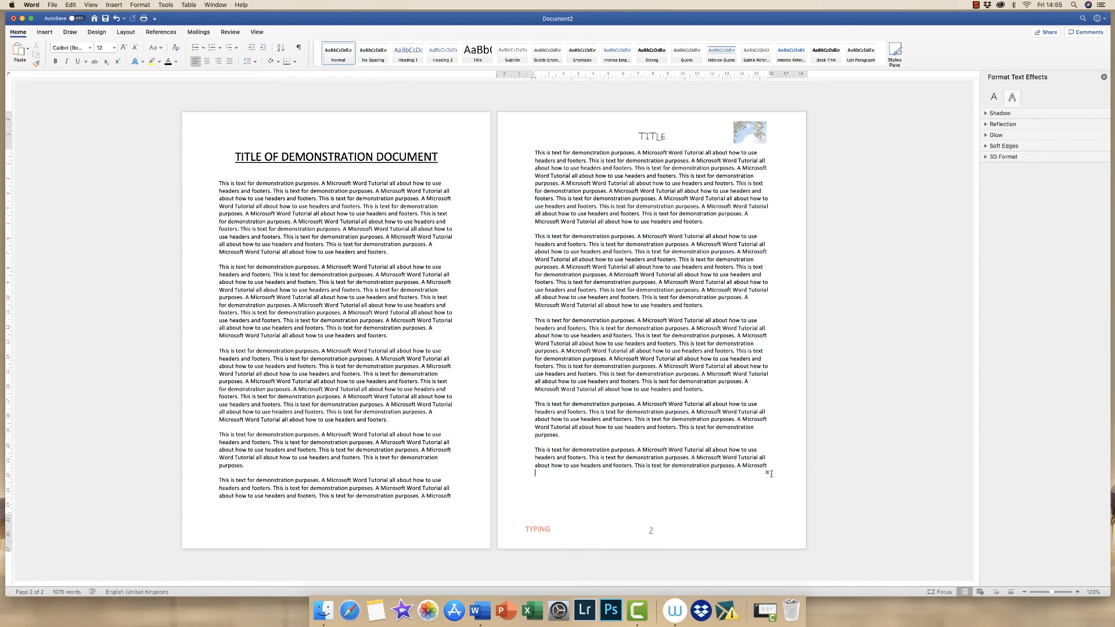
key("cmd+v")
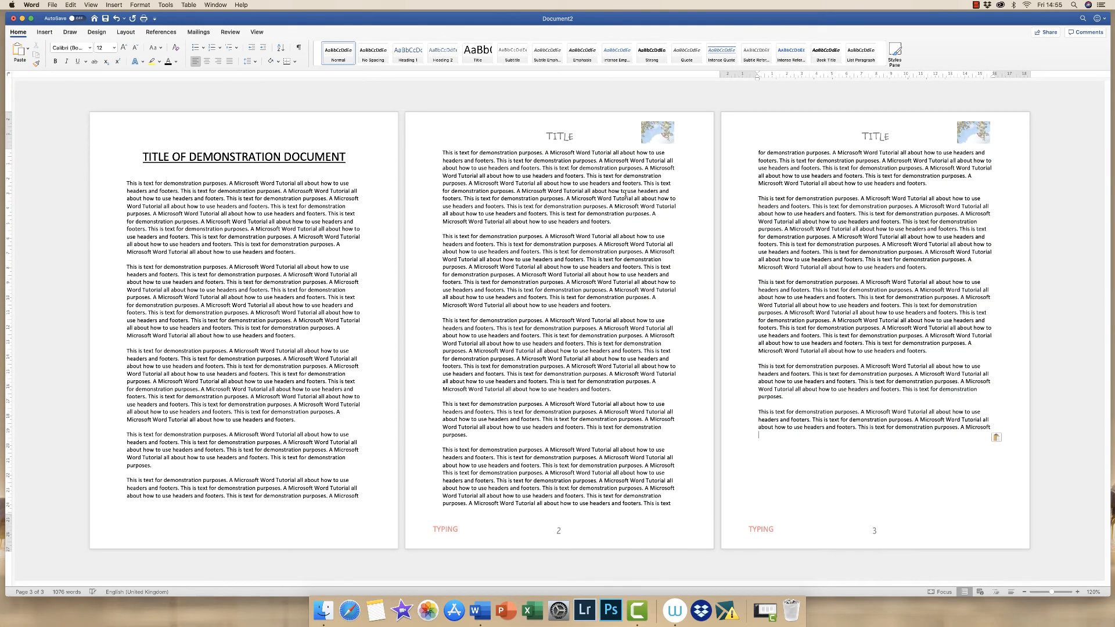
Step: Copy the picture from the page 2 header and paste it into the footer beside the word TYPING
double_click(661, 138)
left_click(662, 138)
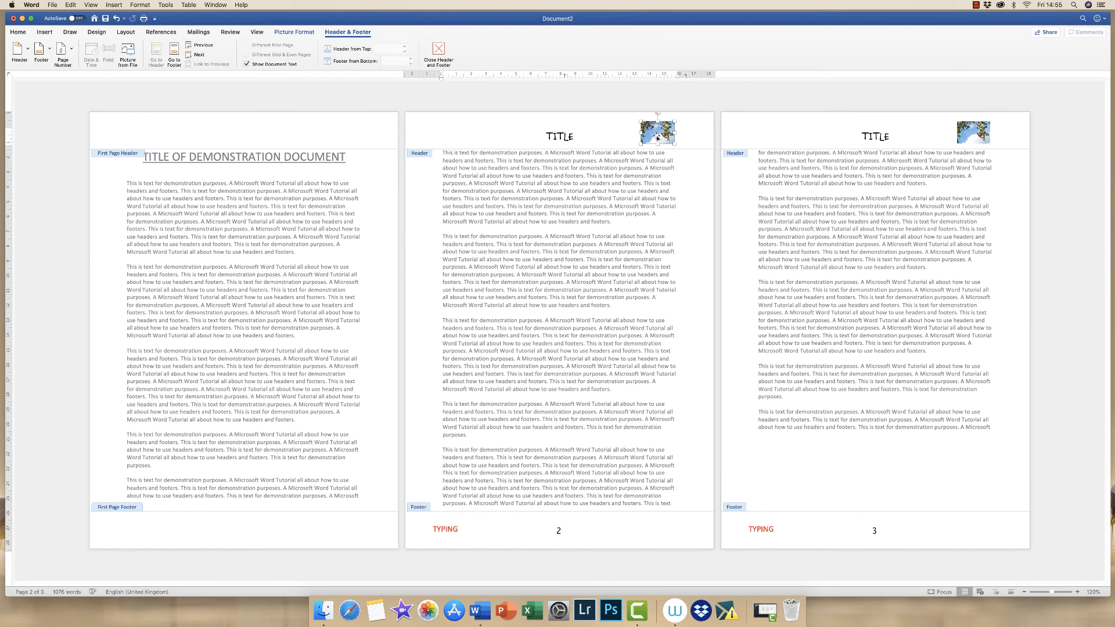
left_click(663, 143)
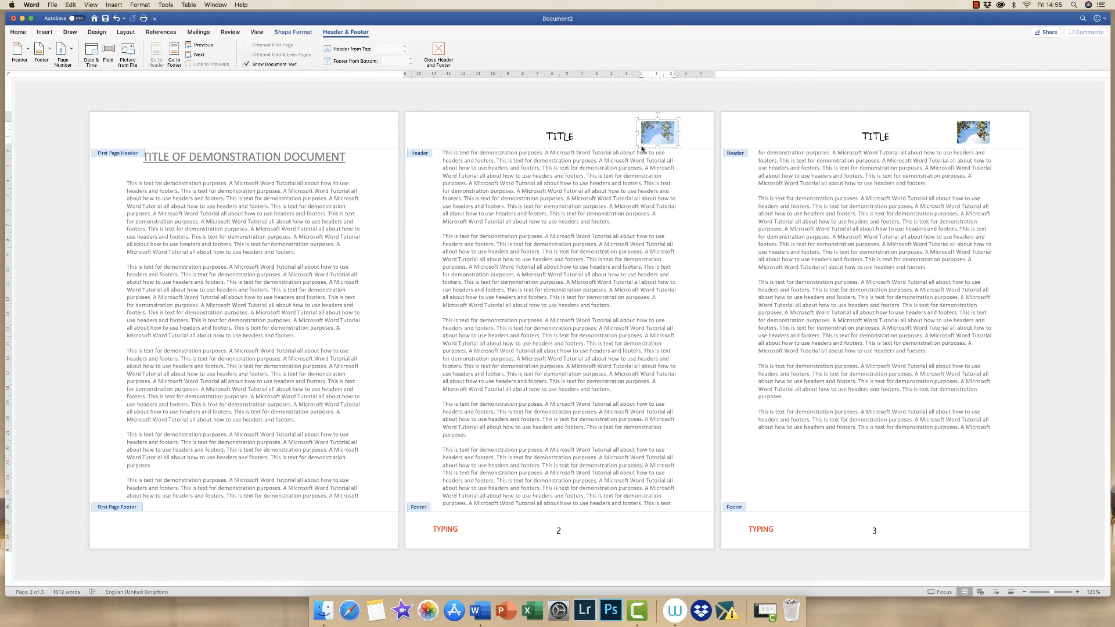
left_click(648, 529)
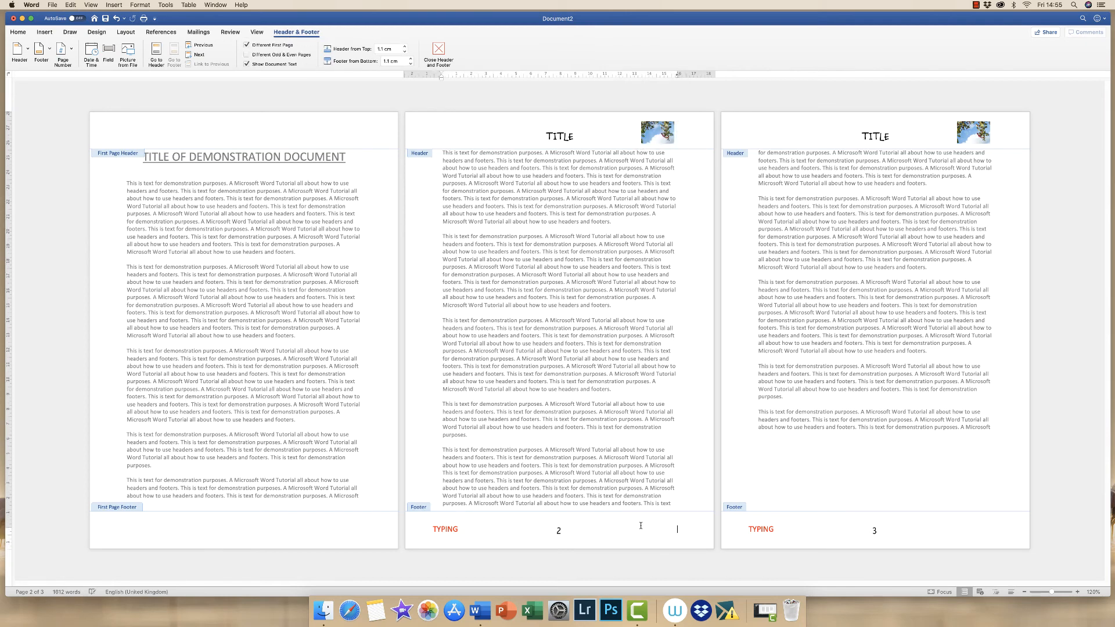
key("super+v")
double_click(477, 514)
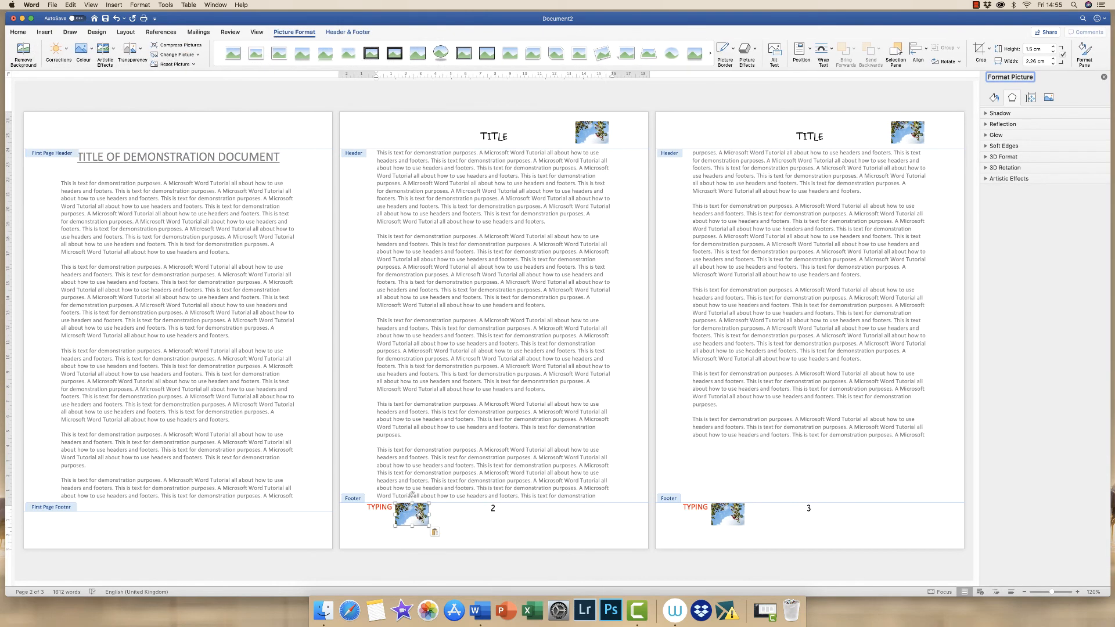
Step: Try to move the footer picture away from the word TYPING, towards the middle of the footer
left_click_drag(413, 517, 429, 498)
left_click_drag(414, 519, 491, 534)
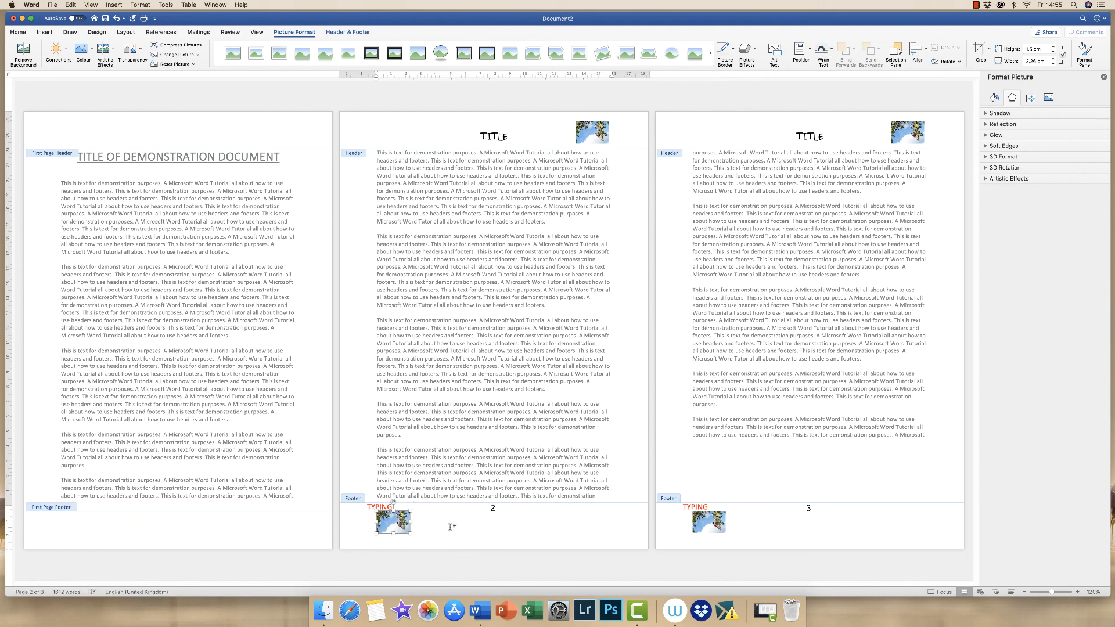
left_click_drag(394, 525, 473, 527)
Step: Set the footer picture's text wrapping to Tight, move it to the footer's right end, and return to the body text
left_click(833, 51)
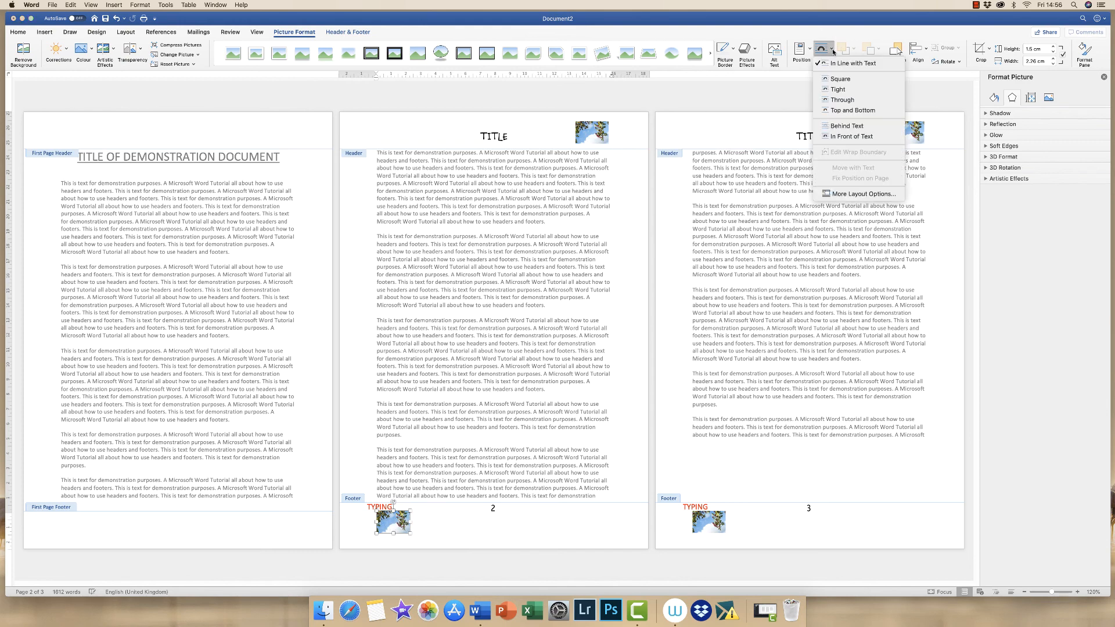
left_click(838, 90)
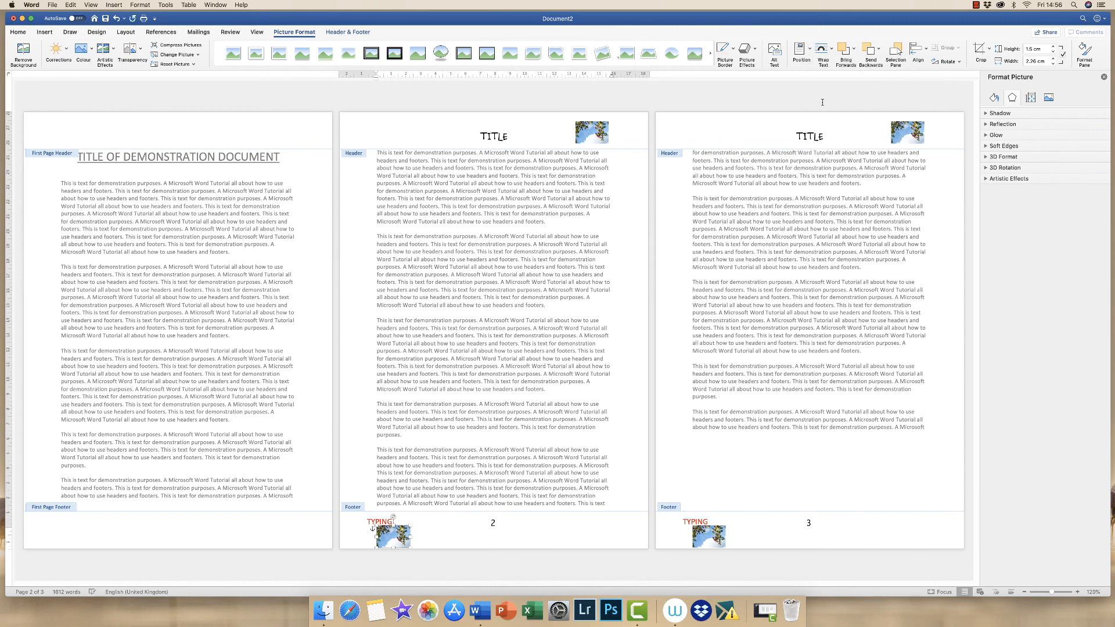
left_click_drag(392, 536, 589, 530)
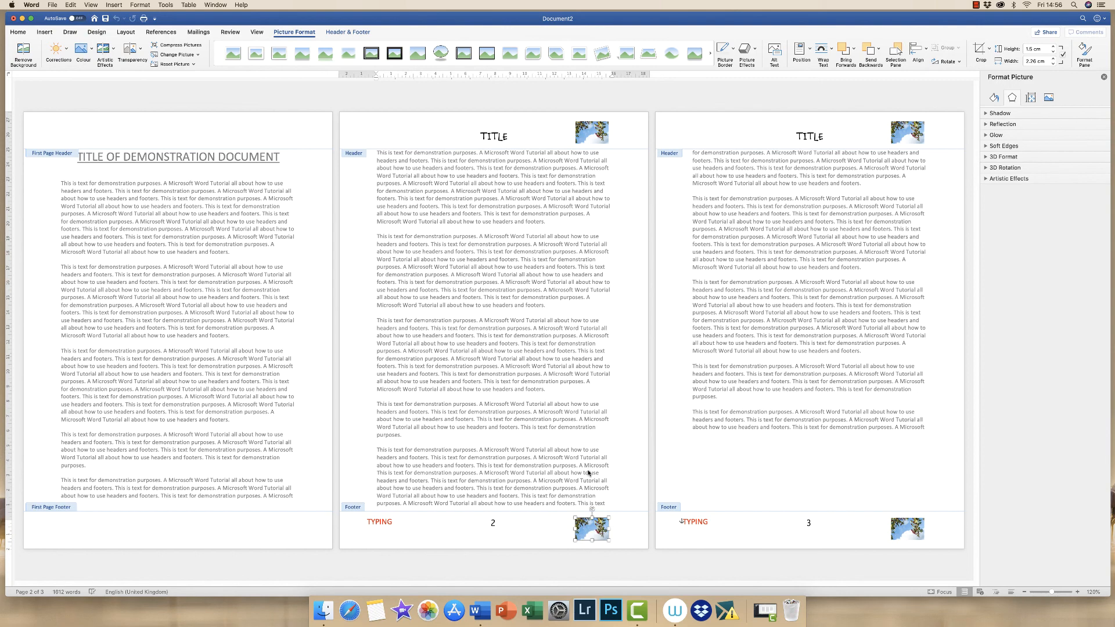
double_click(587, 472)
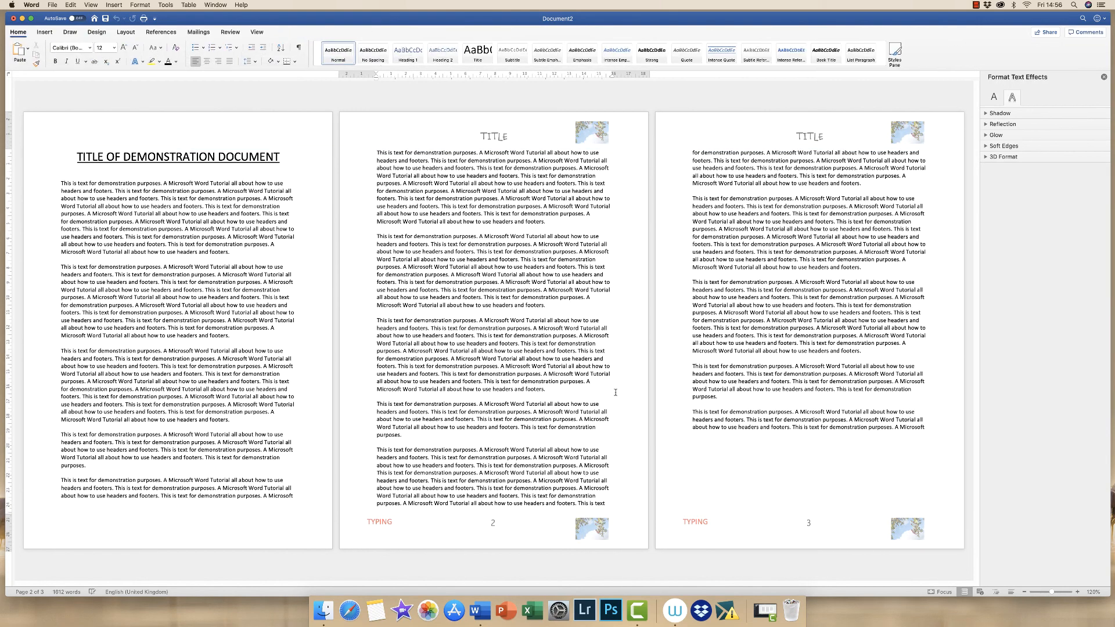